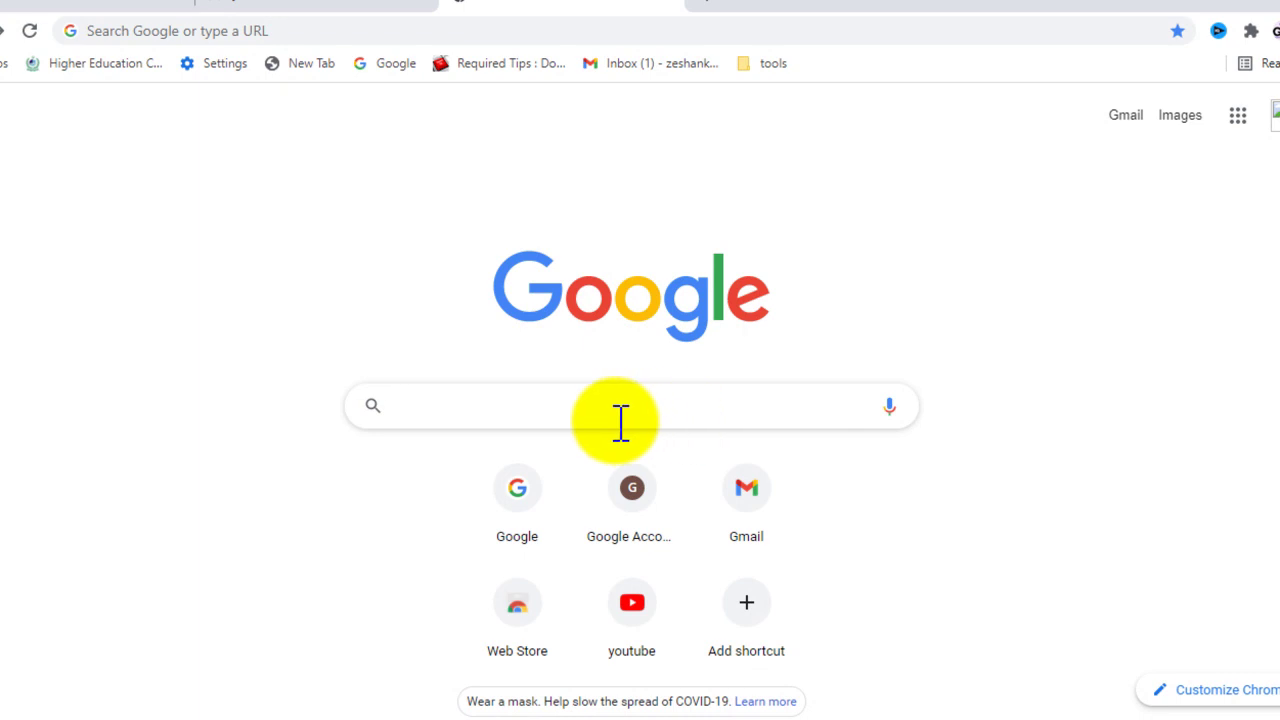
- Search Google for 'deva gis' and open the DIVA-GIS 'Download data by country' result
{"action": "left_click", "coordinate": [618, 422]}
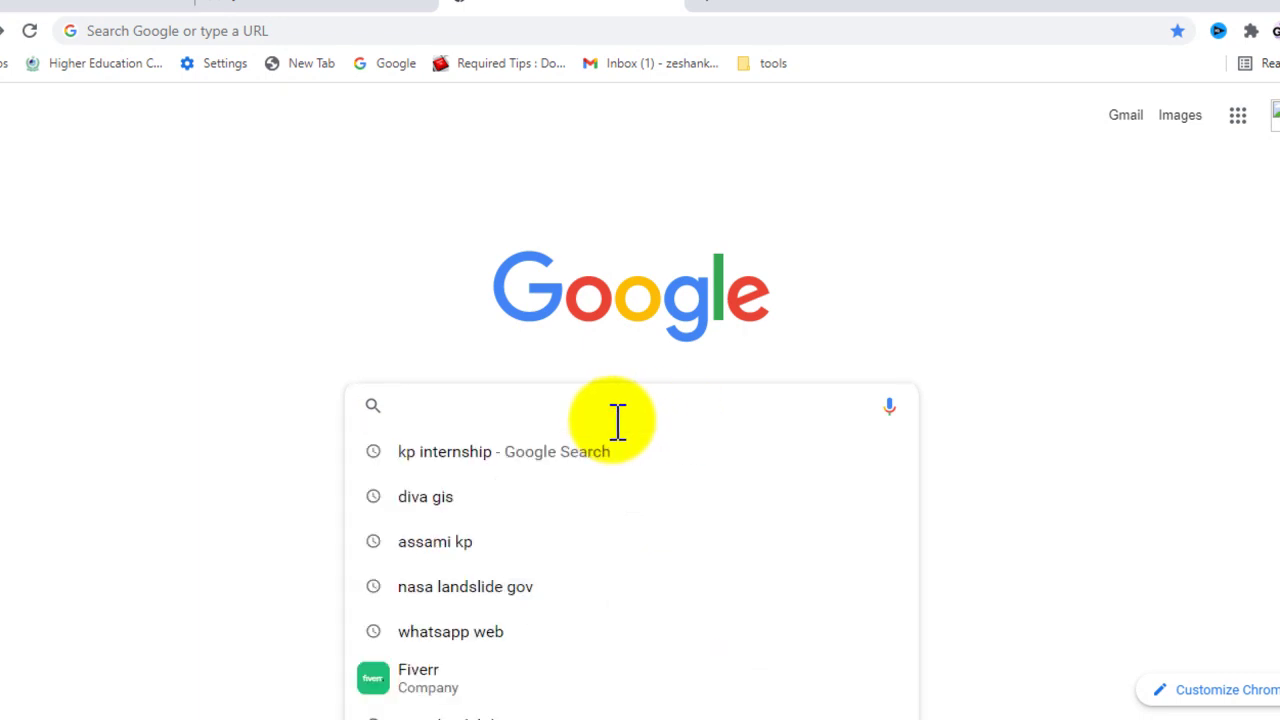
{"action": "type", "text": "dev"}
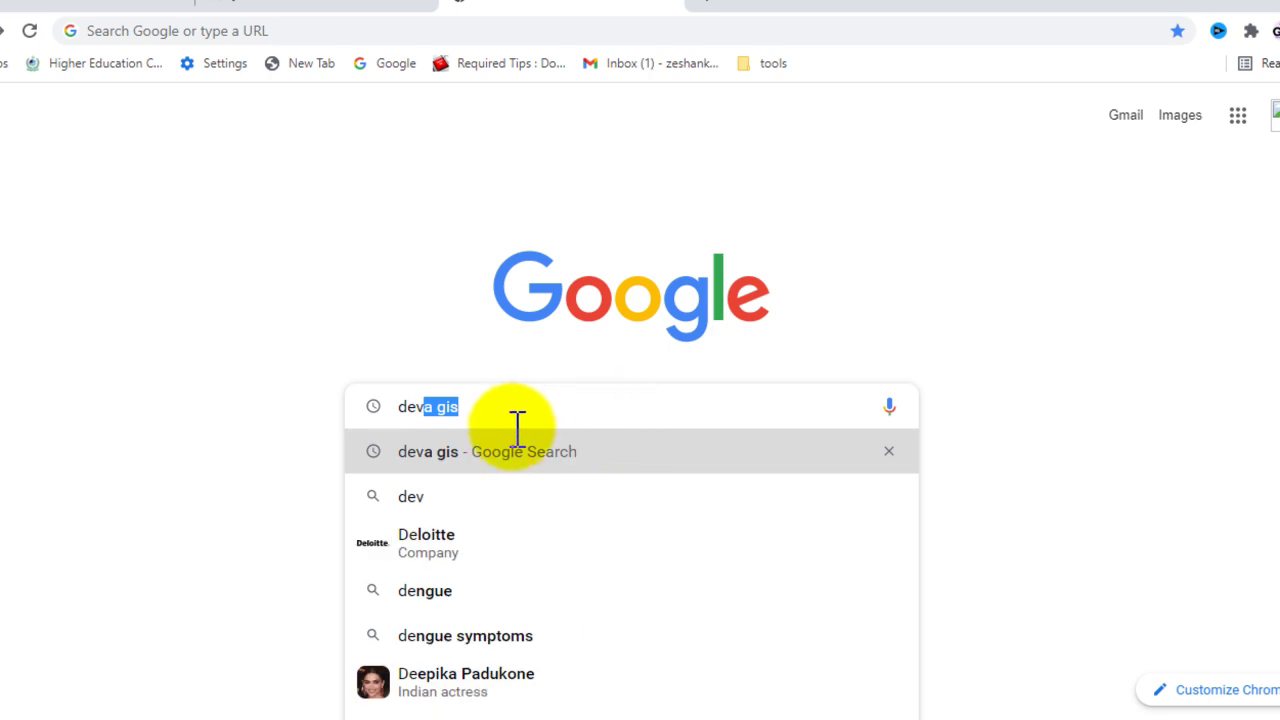
{"action": "left_click", "coordinate": [455, 450]}
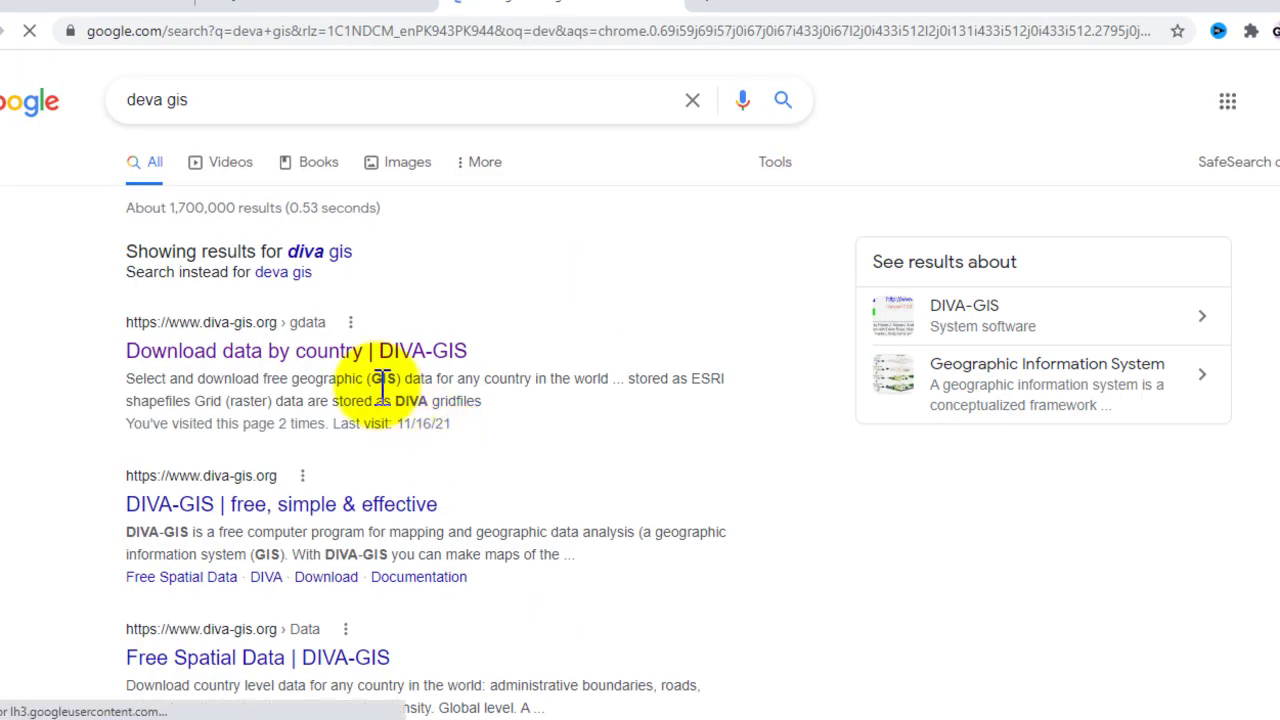
{"action": "left_click", "coordinate": [186, 354]}
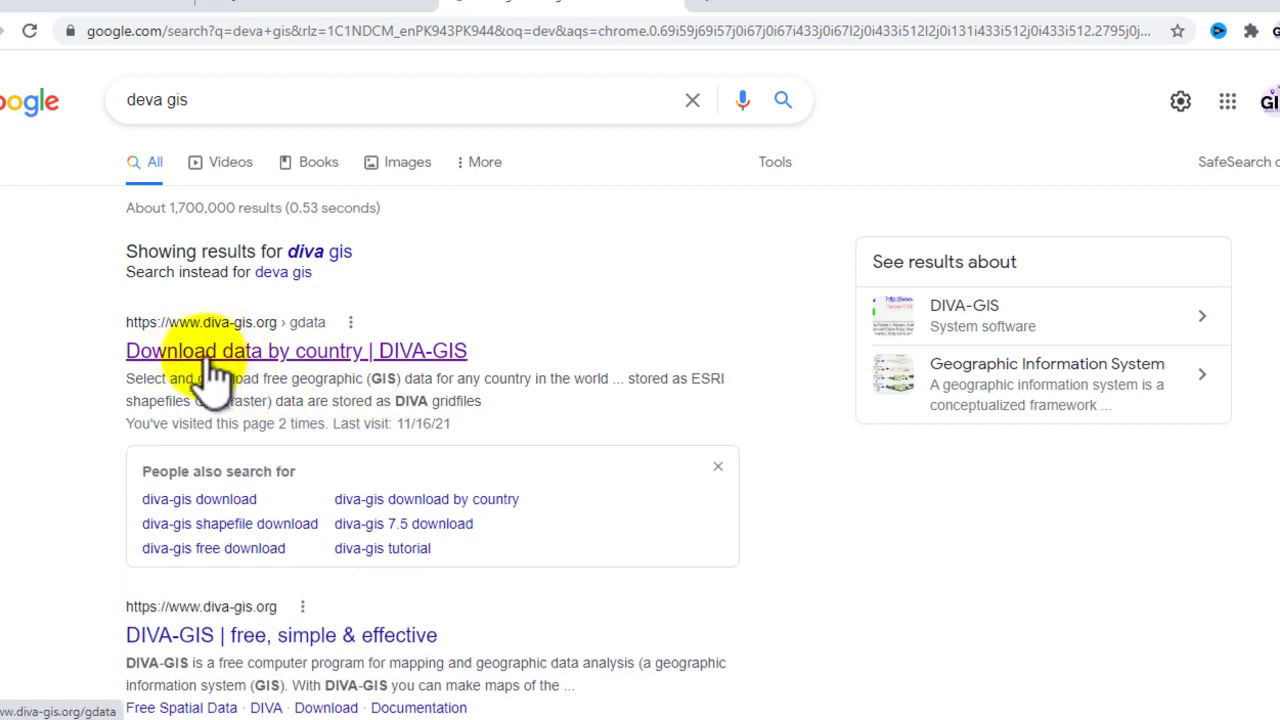
{"action": "left_click", "coordinate": [240, 362]}
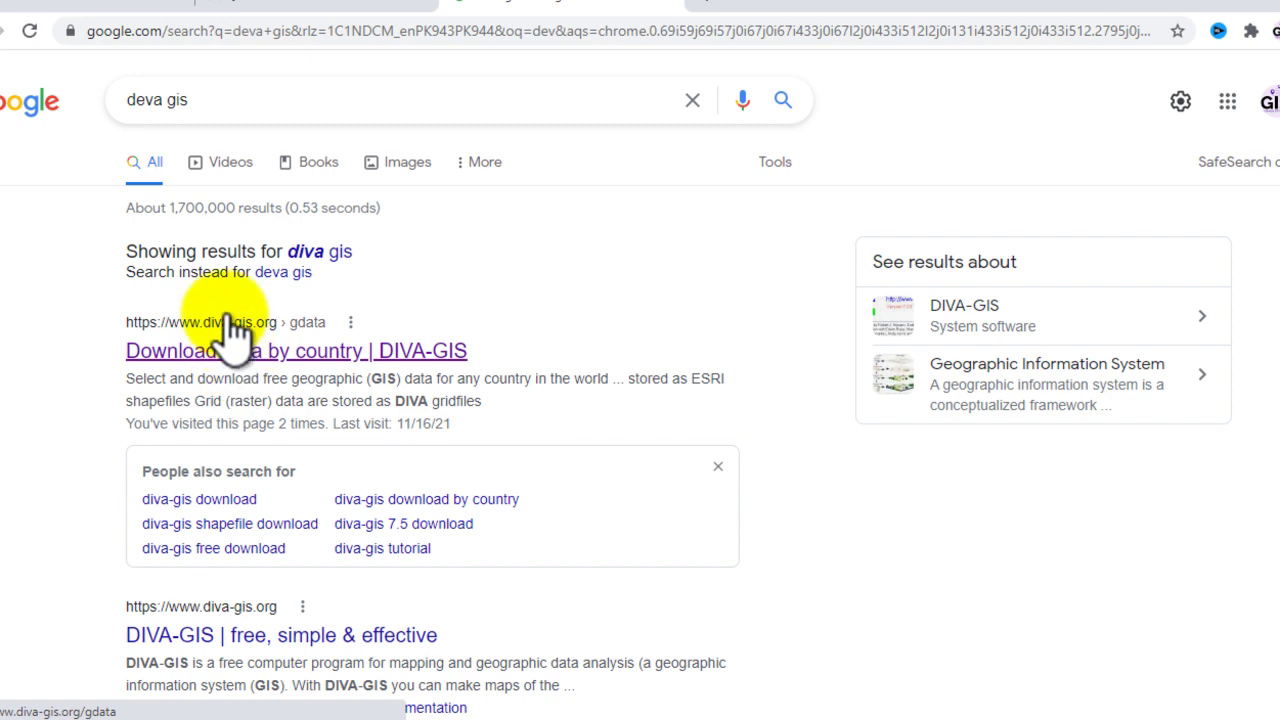
- On the Download data by country page, choose Pakistan as country and Administrative areas as subject
{"action": "left_click", "coordinate": [298, 370]}
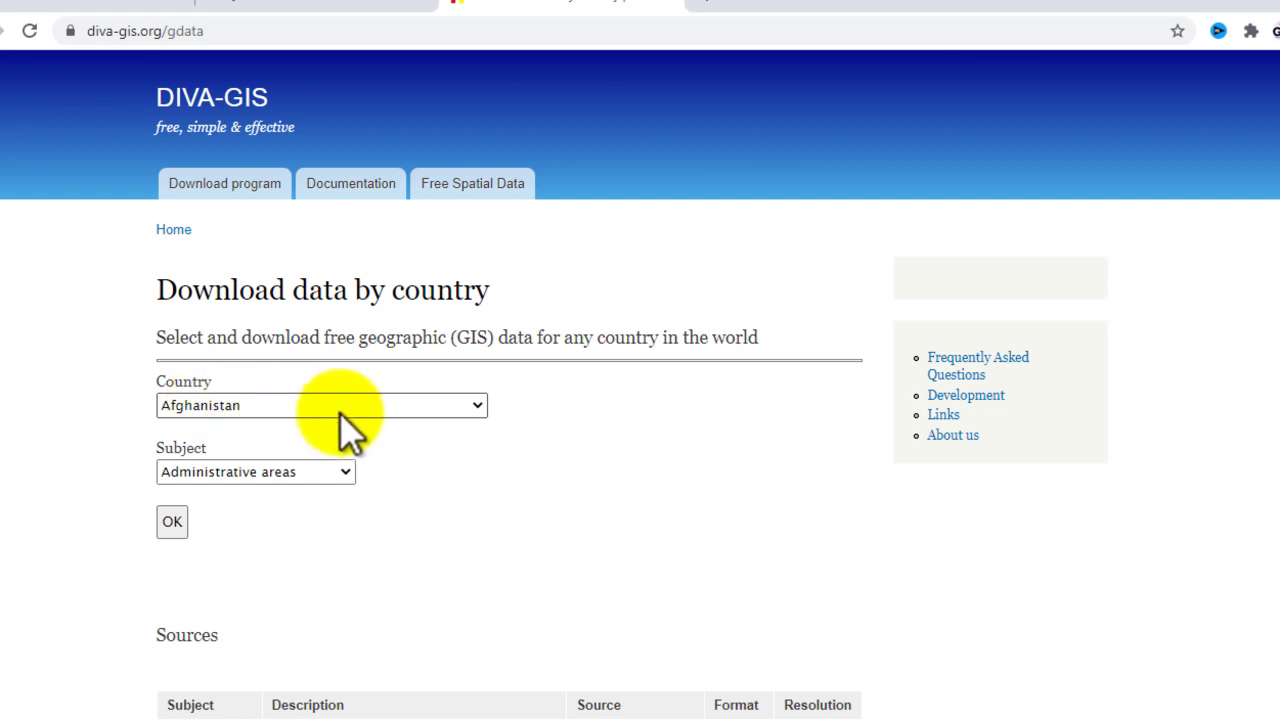
{"action": "left_click", "coordinate": [475, 406]}
{"action": "scroll", "coordinate": [440, 390], "scroll_direction": "down", "scroll_amount": 1}
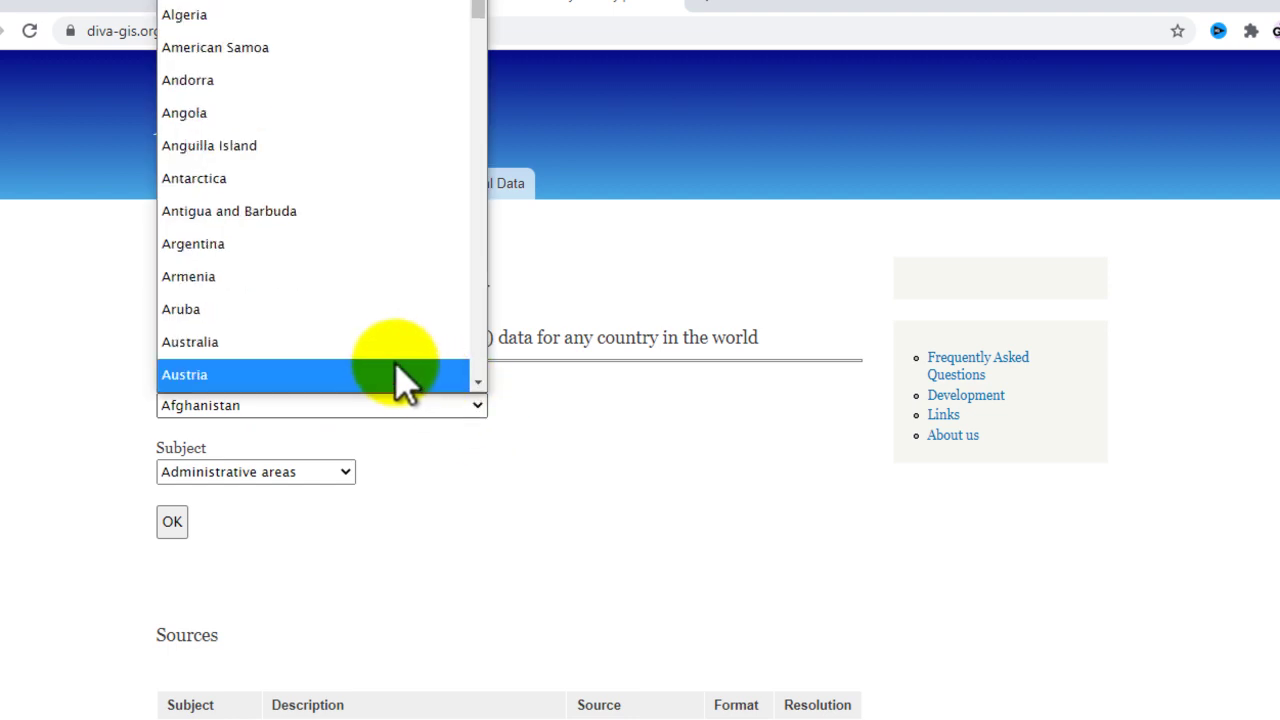
{"action": "key", "text": "p"}
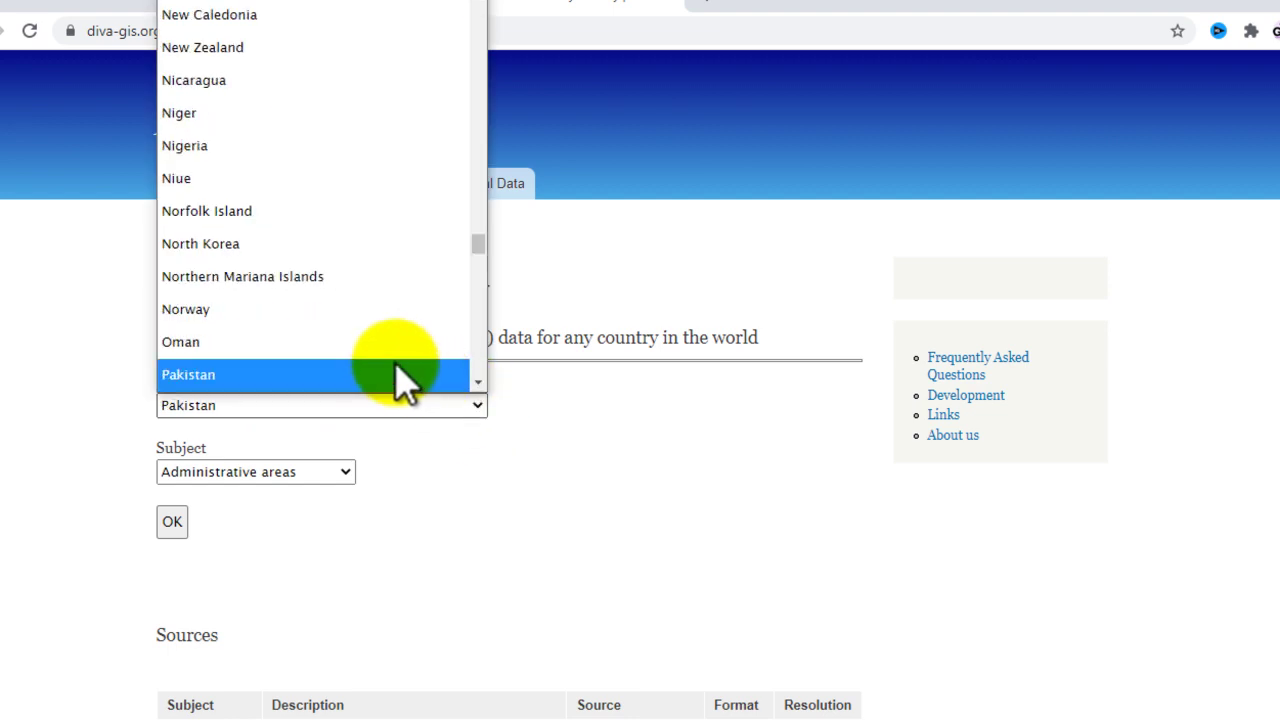
{"action": "left_click", "coordinate": [205, 380]}
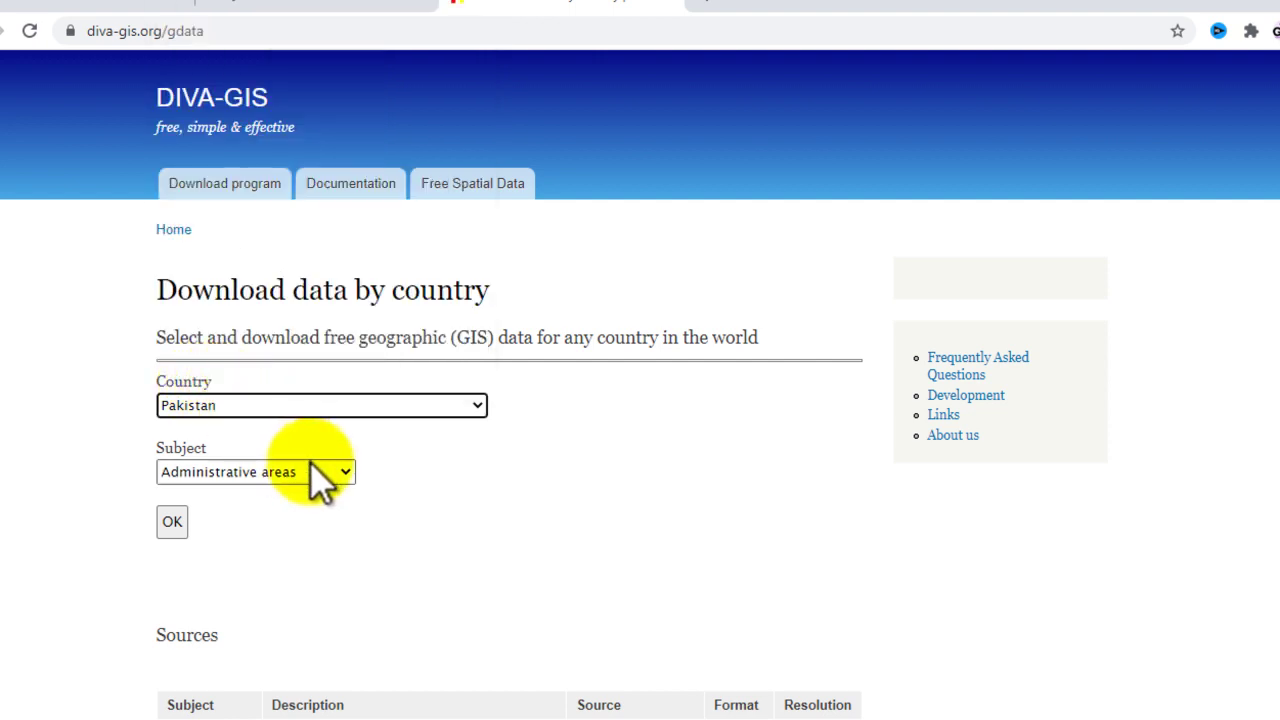
{"action": "left_click", "coordinate": [340, 471]}
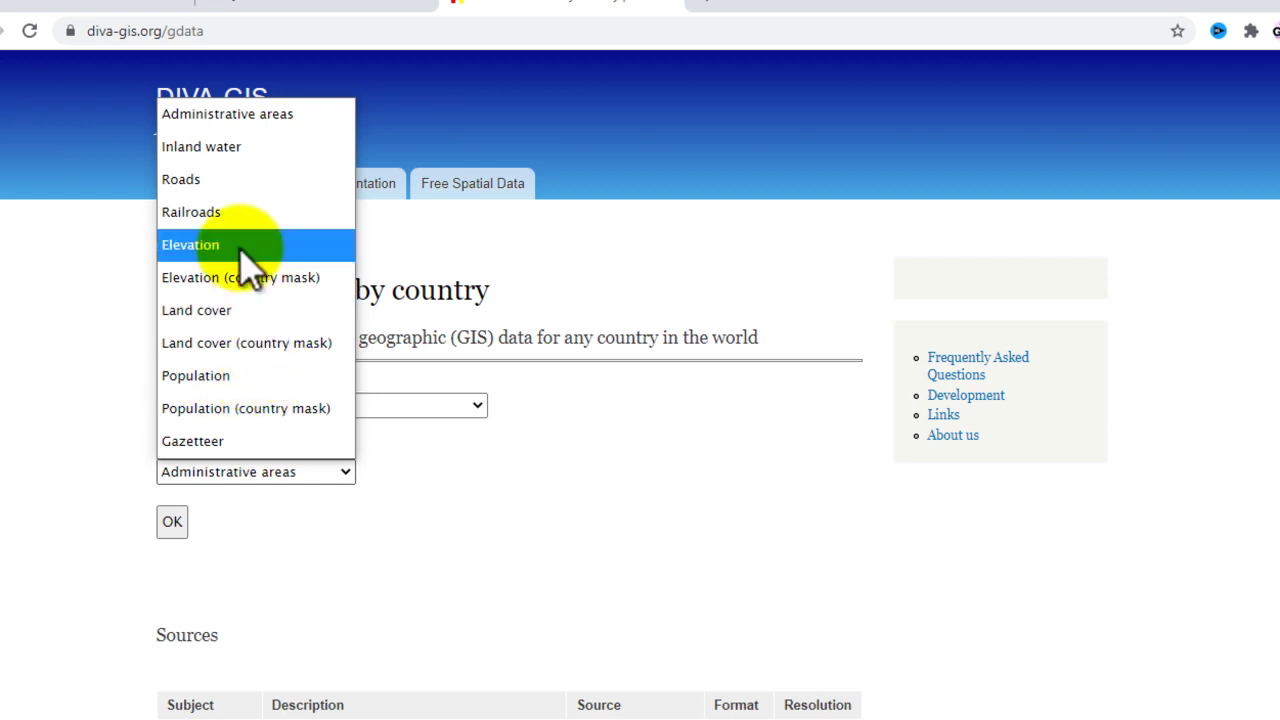
{"action": "left_click", "coordinate": [223, 116]}
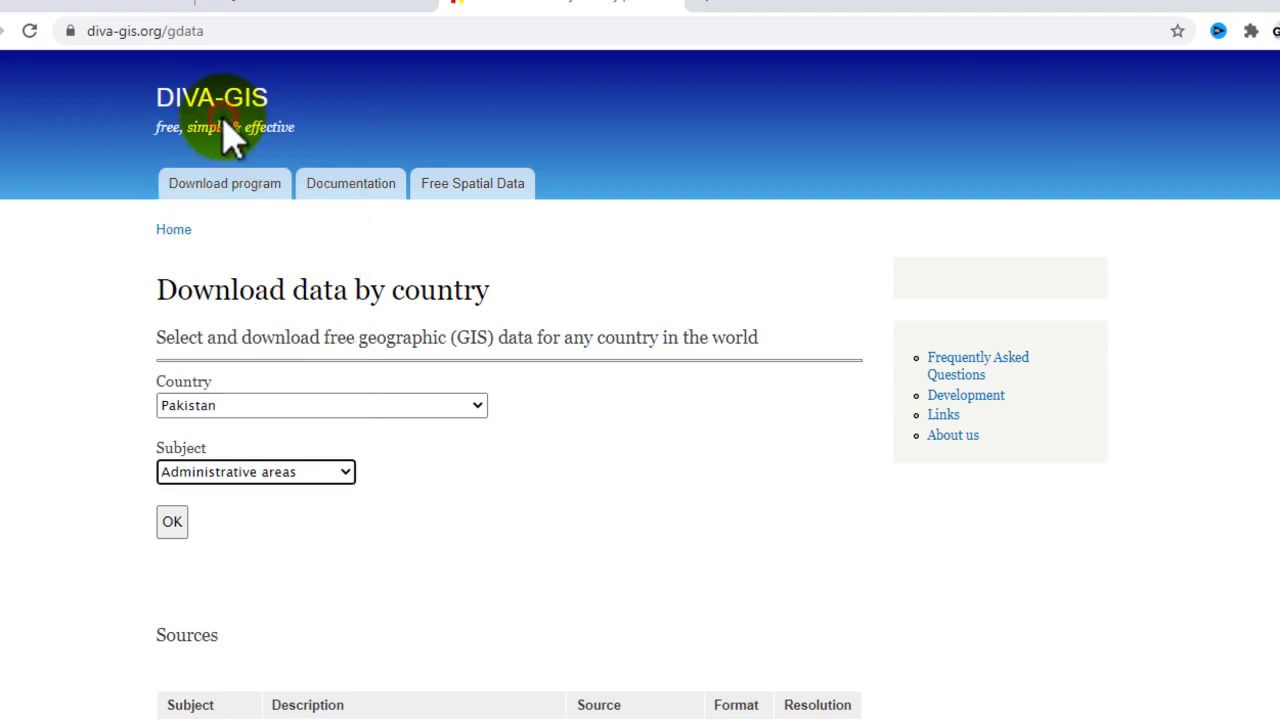
- Submit the Pakistan Administrative areas request and download PAK_adm.zip
{"action": "left_click", "coordinate": [176, 517]}
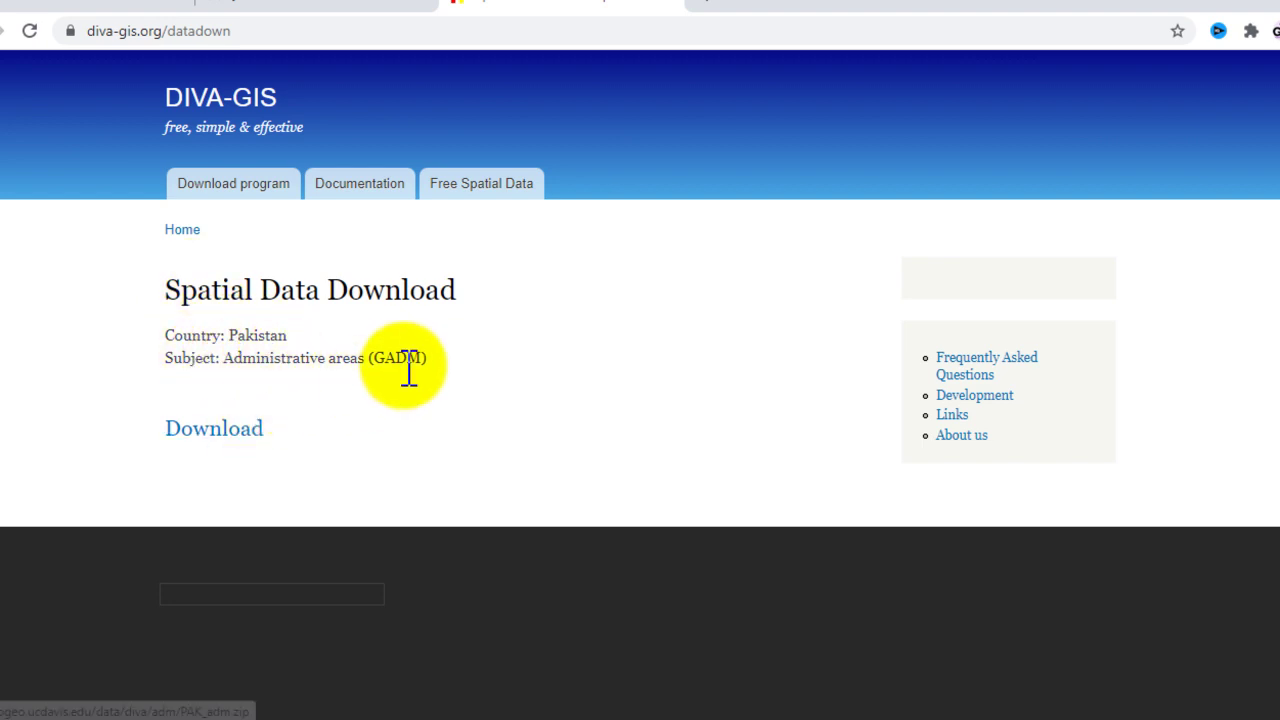
{"action": "left_click", "coordinate": [198, 428]}
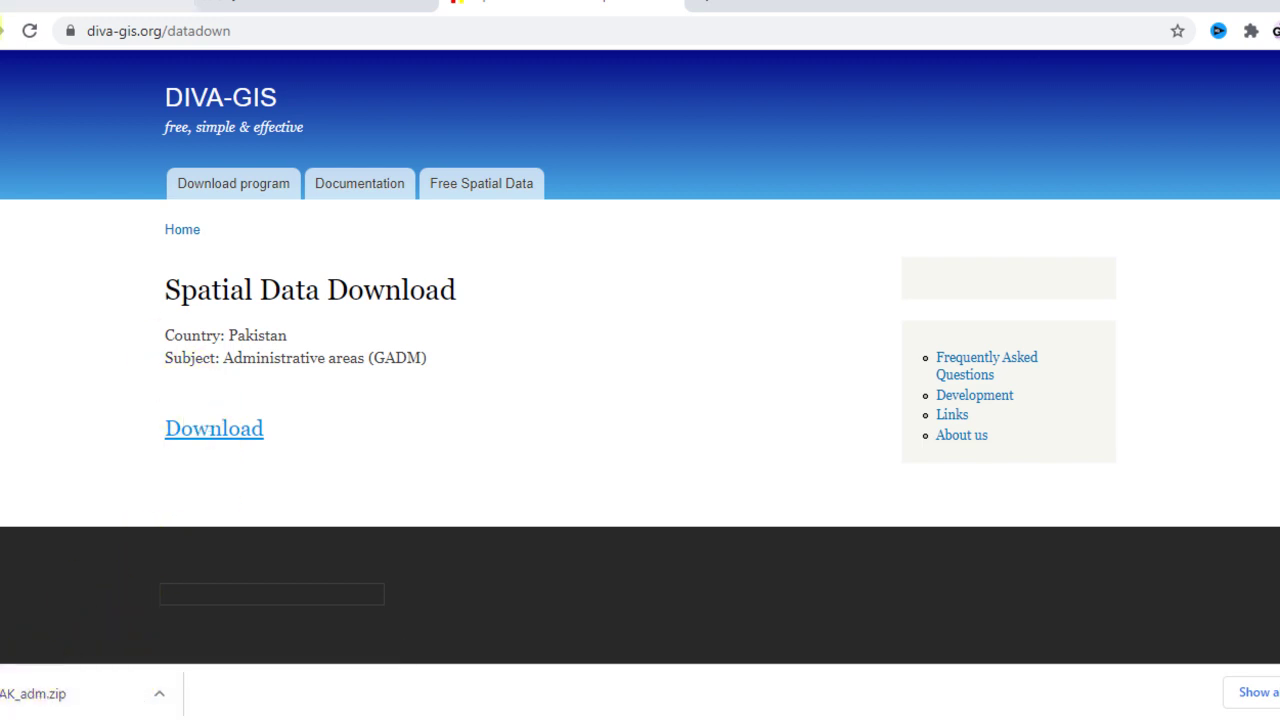
- Request Pakistan Roads data, download PAK_rds.zip, and show it in its folder
{"action": "left_click", "coordinate": [3, 32]}
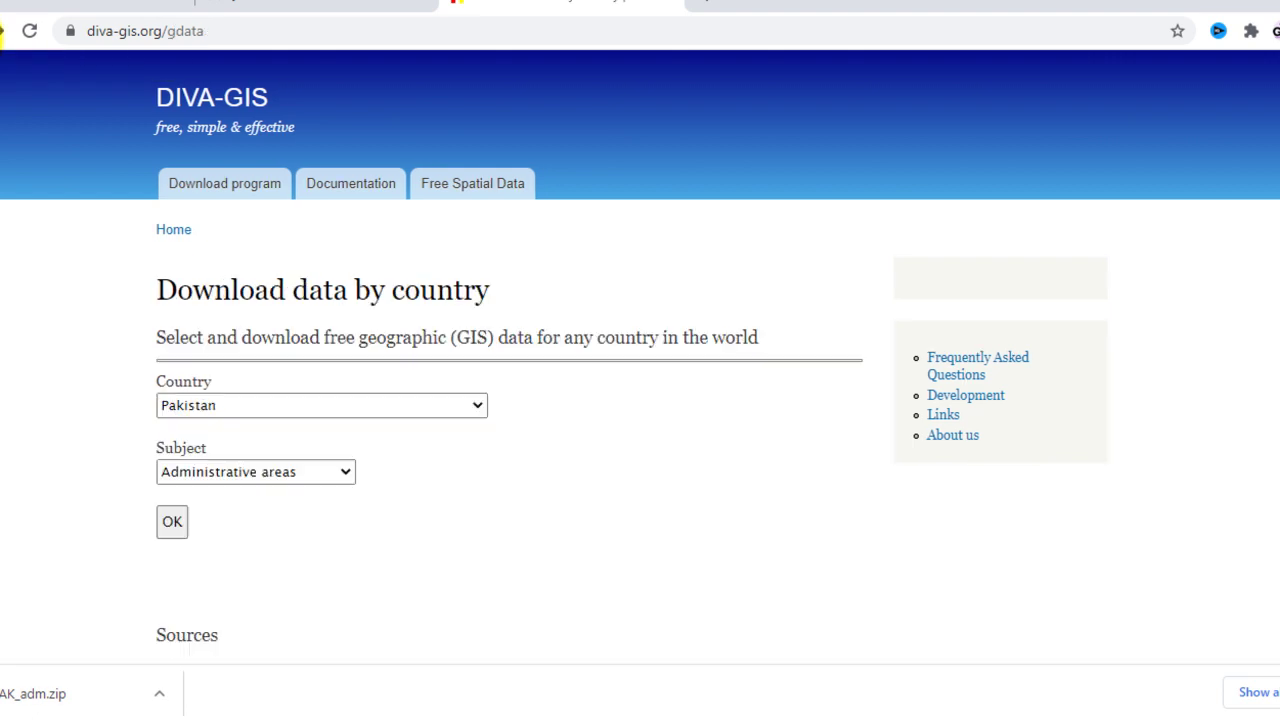
{"action": "left_click", "coordinate": [343, 478]}
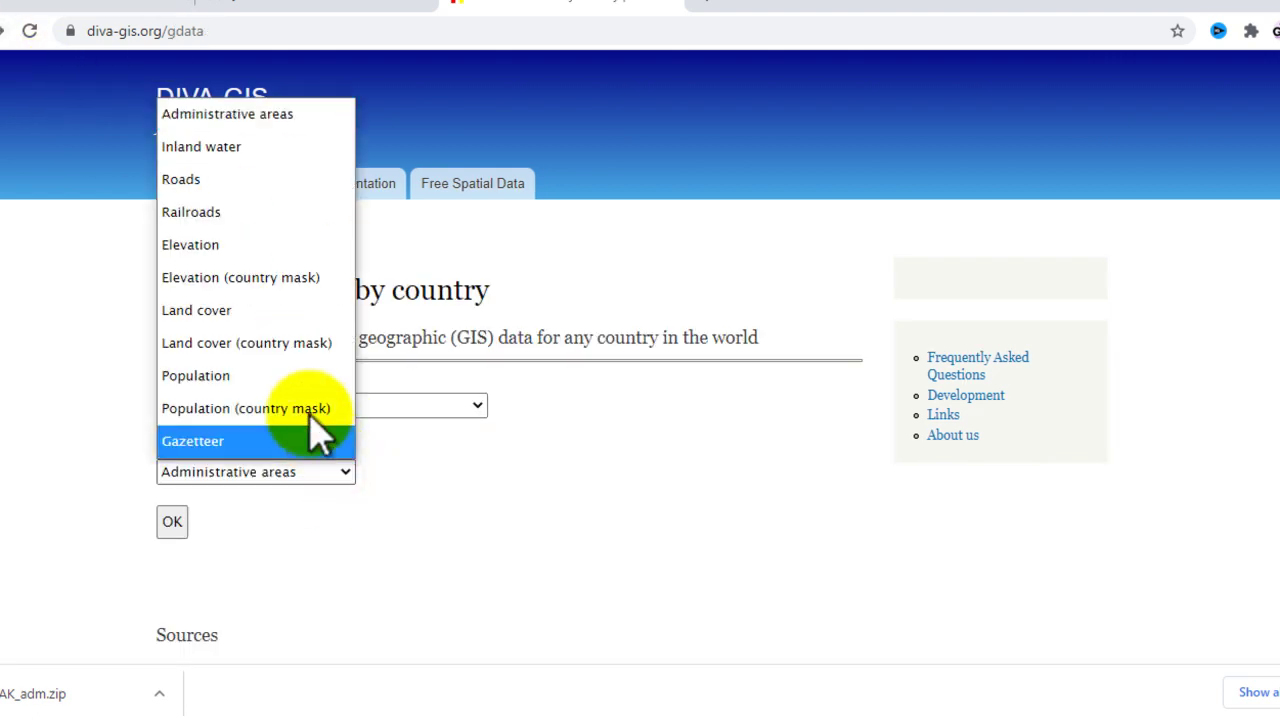
{"action": "left_click", "coordinate": [247, 198]}
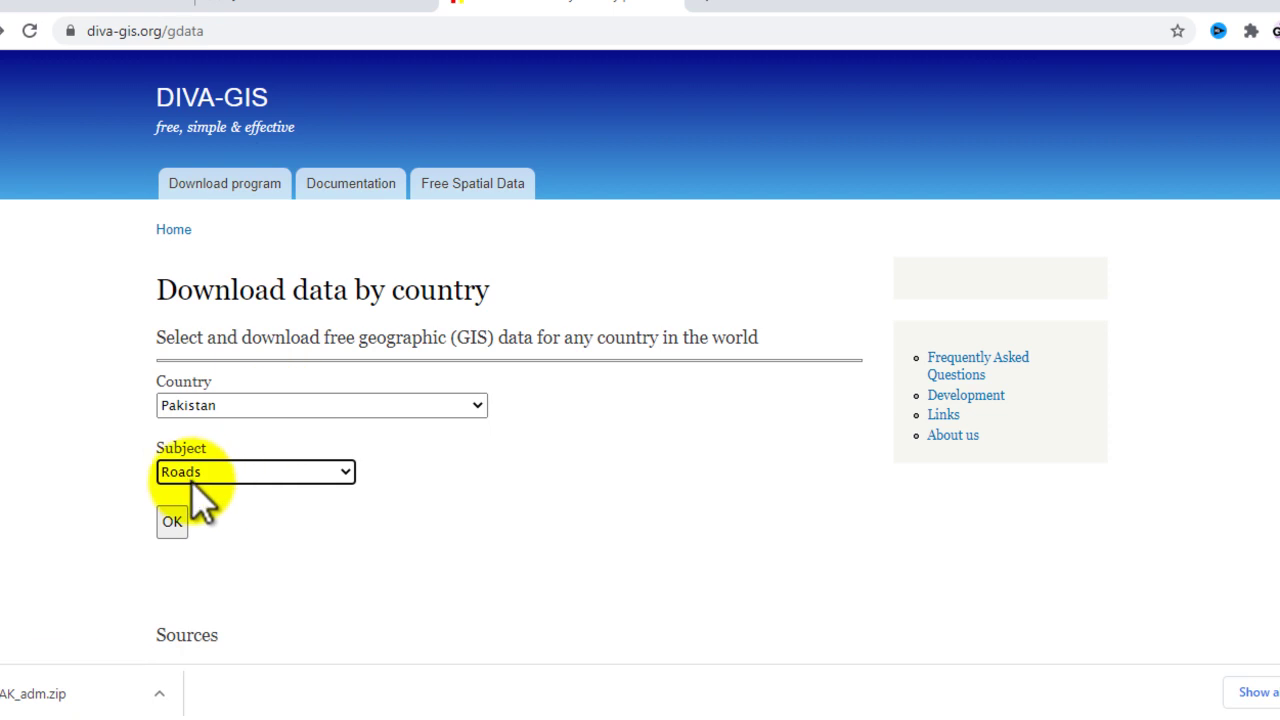
{"action": "left_click", "coordinate": [175, 522]}
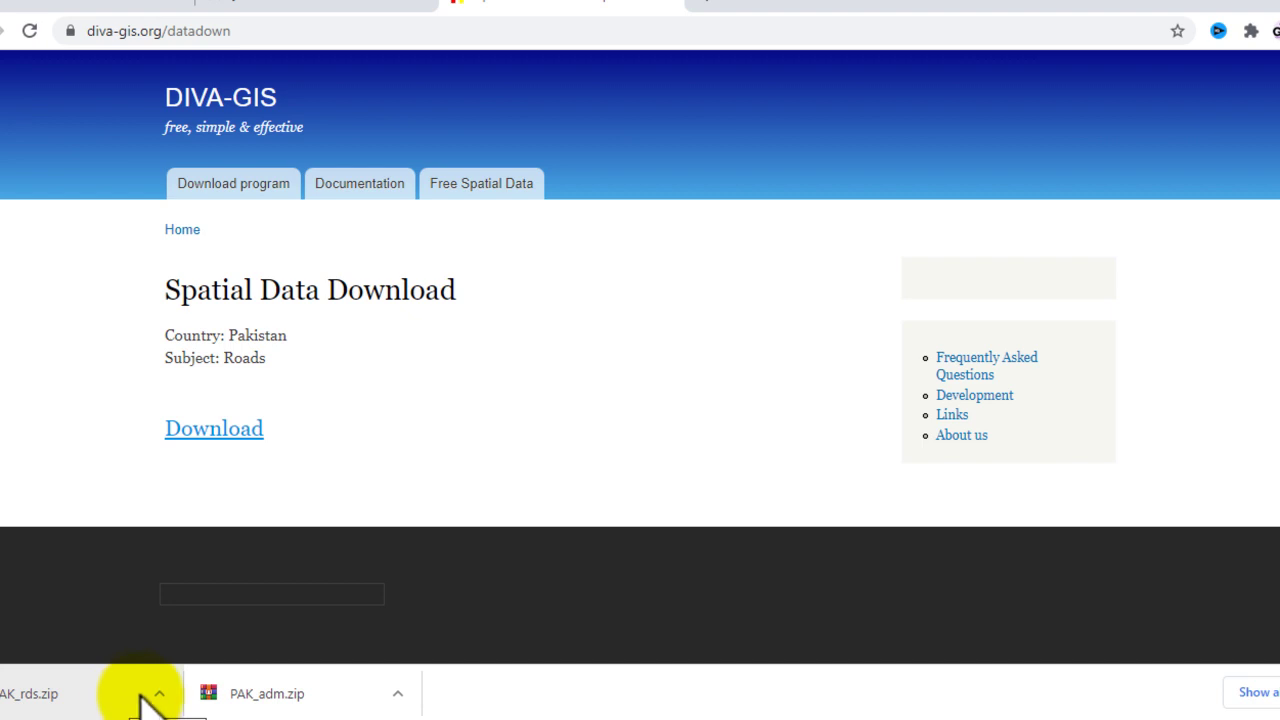
{"action": "left_click", "coordinate": [397, 693]}
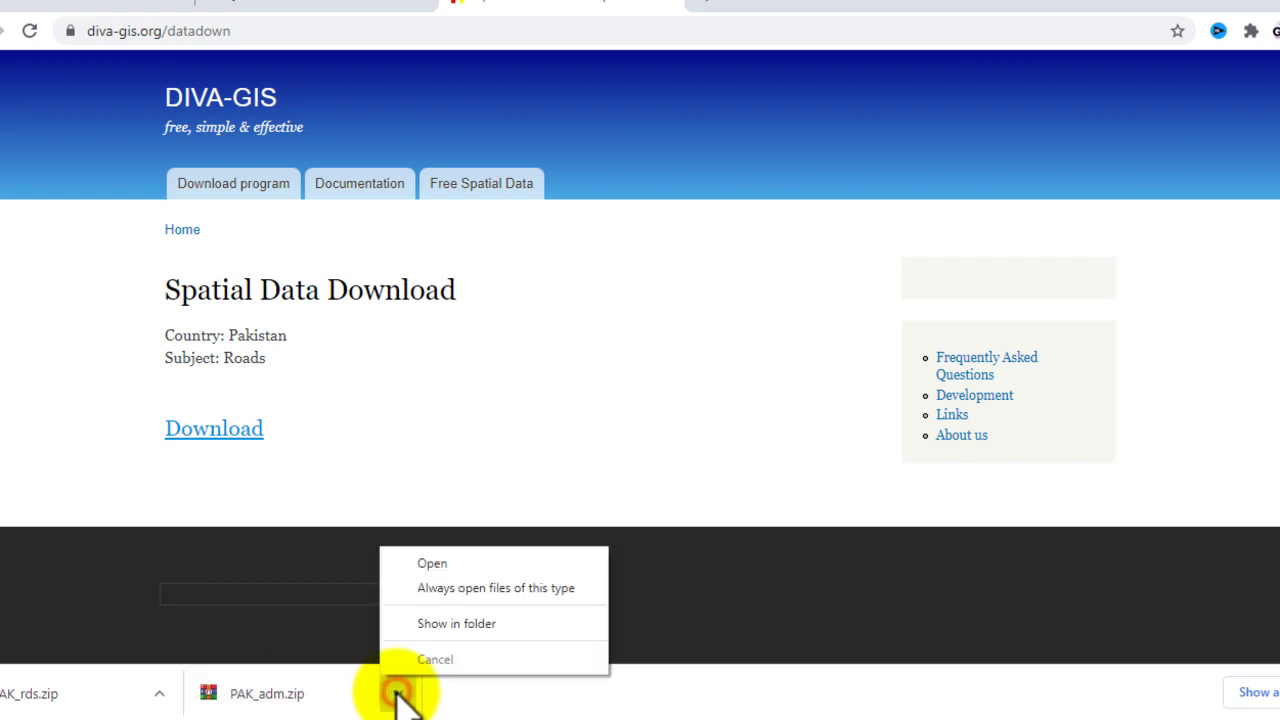
{"action": "left_click", "coordinate": [433, 622]}
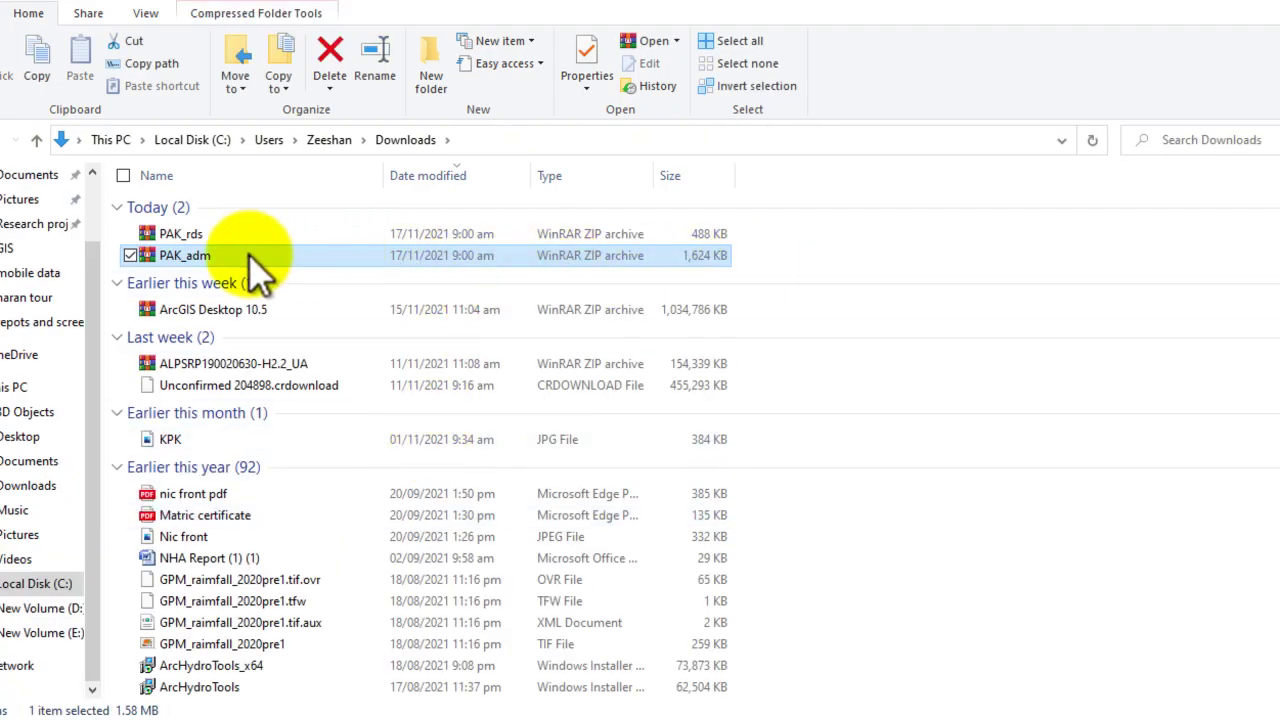
- Copy the PAK_adm and PAK_rds zip files from Downloads
{"action": "left_click_drag", "start_coordinate": [738, 231], "coordinate": [684, 248]}
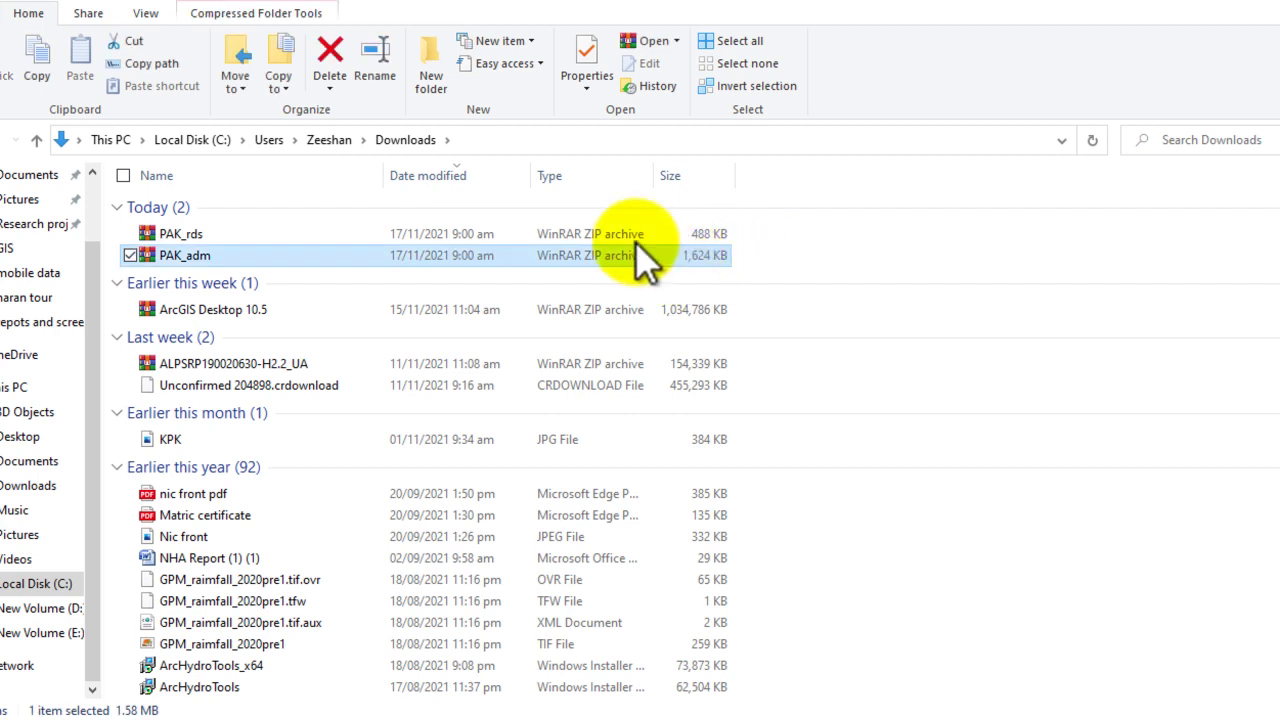
{"action": "right_click", "coordinate": [543, 234]}
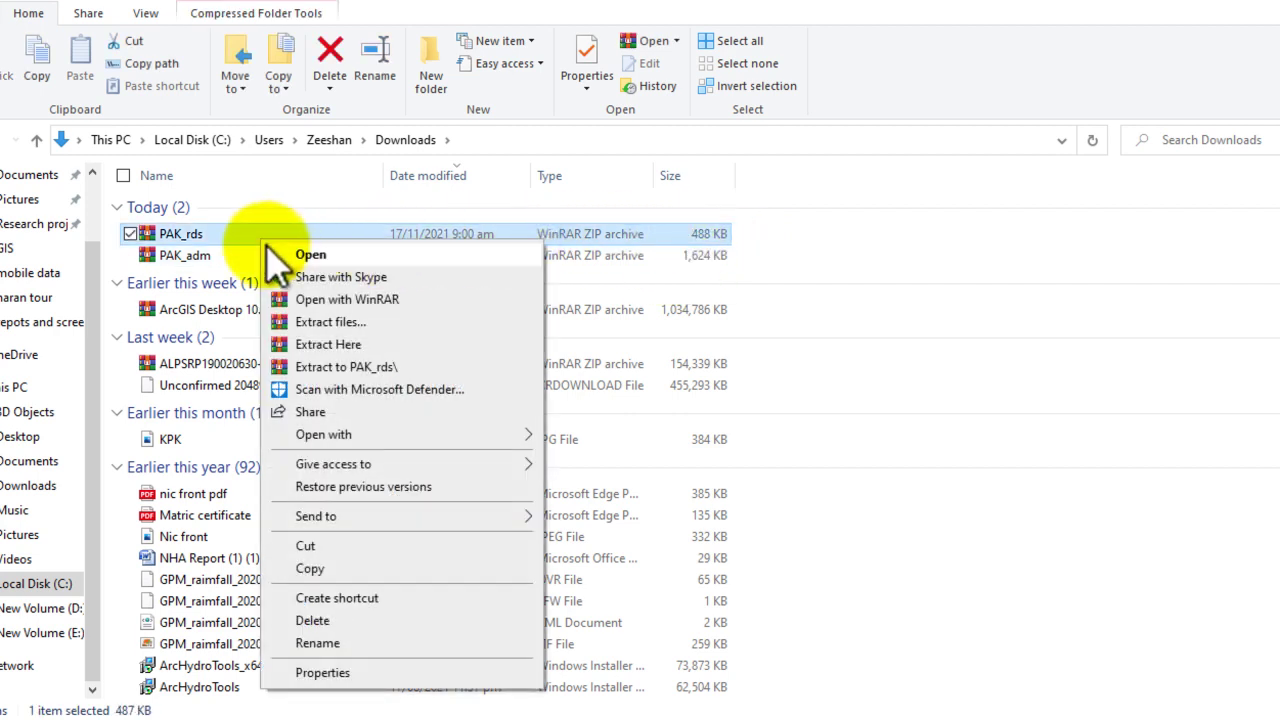
{"action": "left_click", "coordinate": [129, 256]}
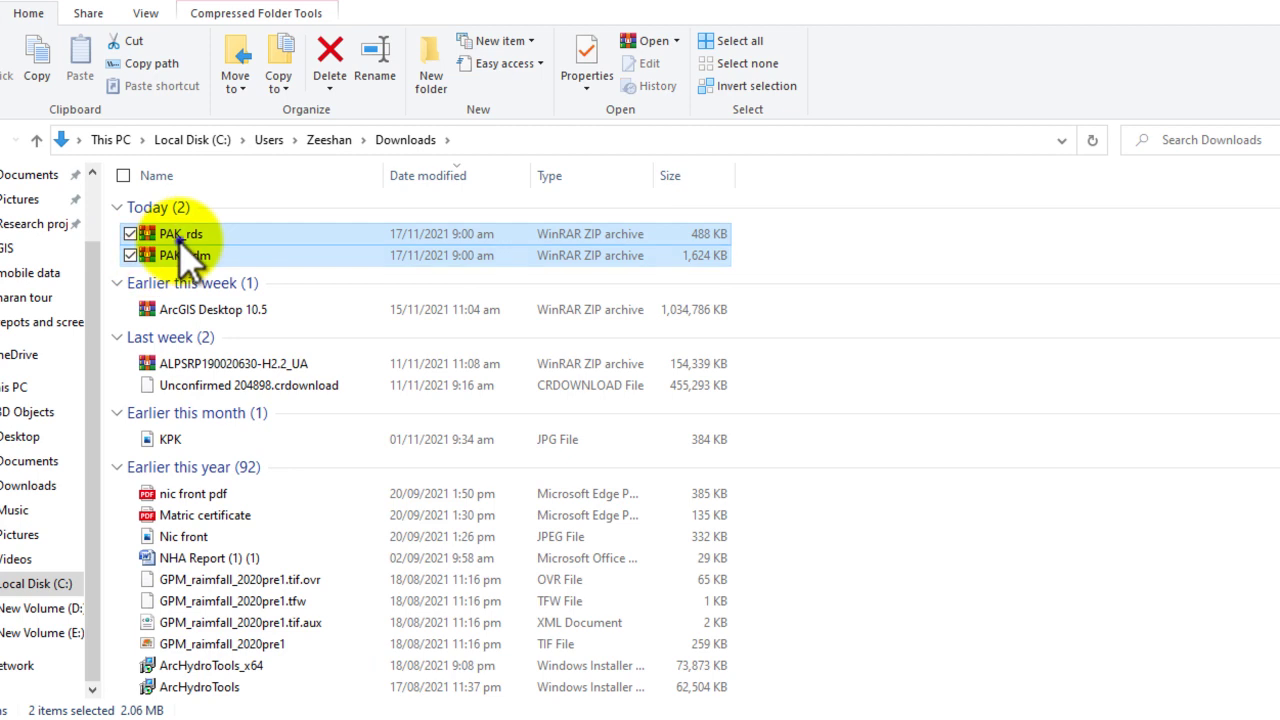
{"action": "right_click", "coordinate": [179, 241]}
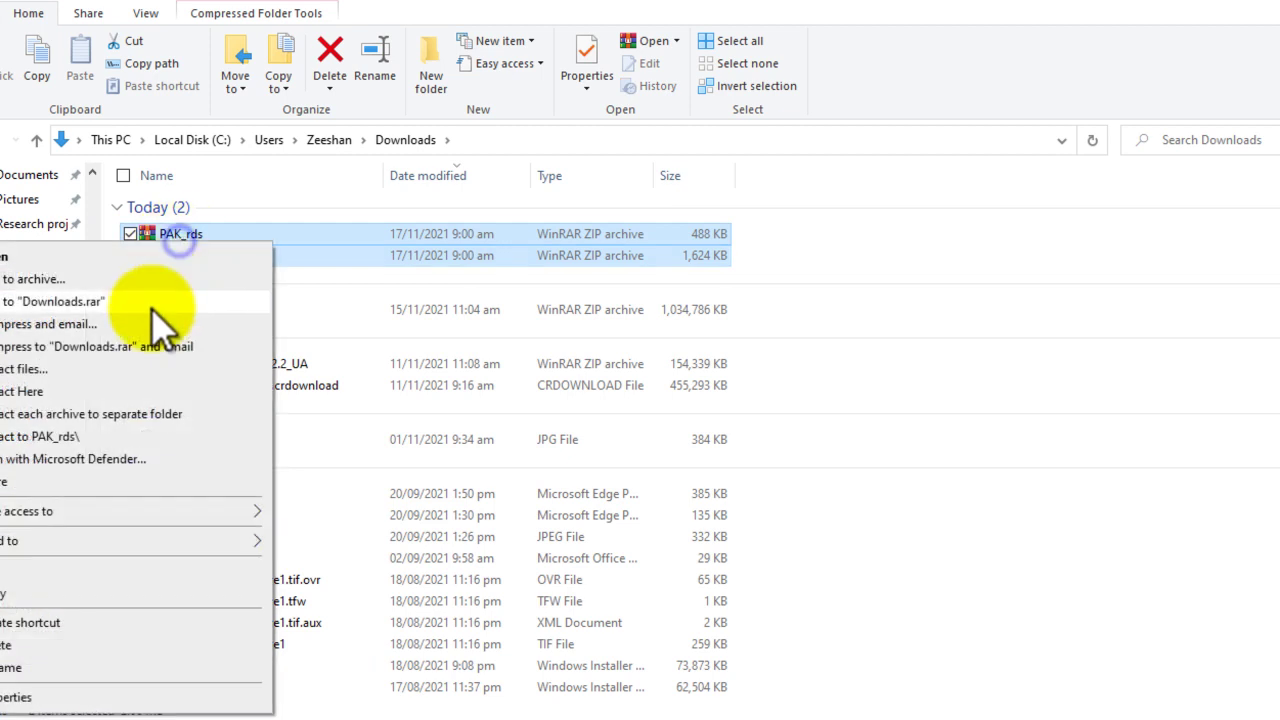
{"action": "left_click", "coordinate": [10, 592]}
- Paste both zips into the Pakistan Admin folder on New Volume (E:)
{"action": "left_click", "coordinate": [35, 632]}
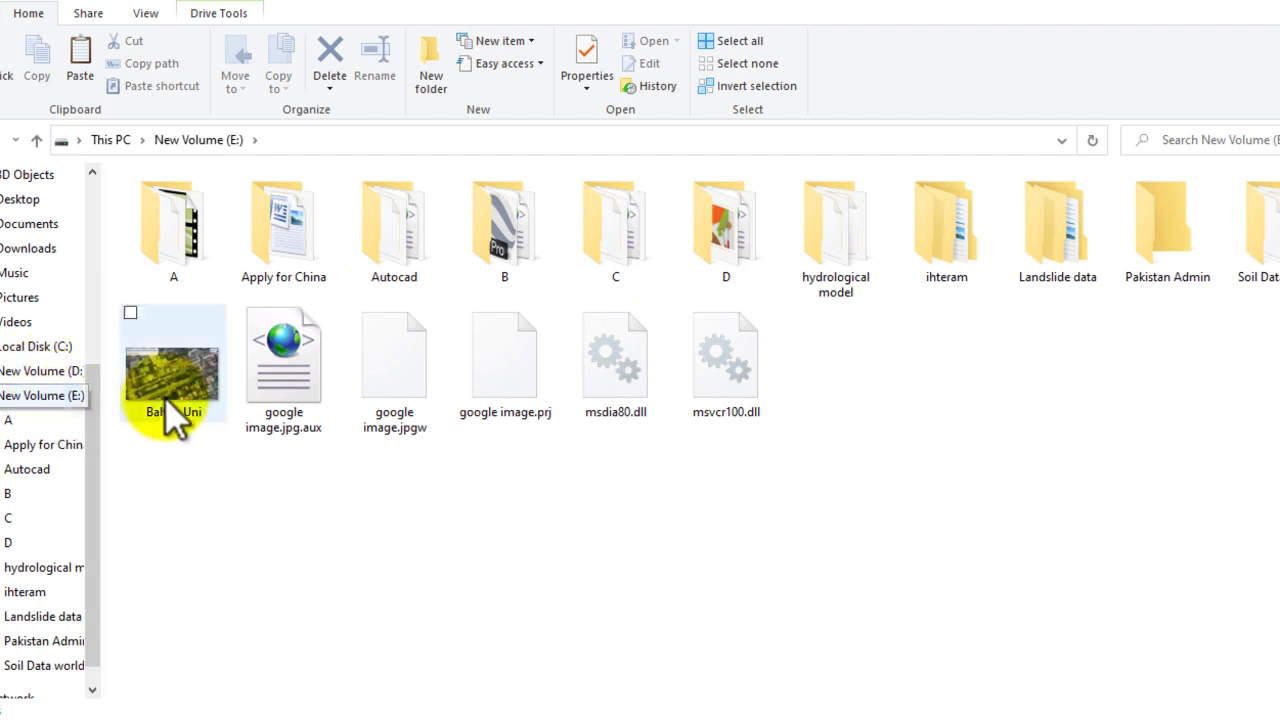
{"action": "double_click", "coordinate": [1158, 234]}
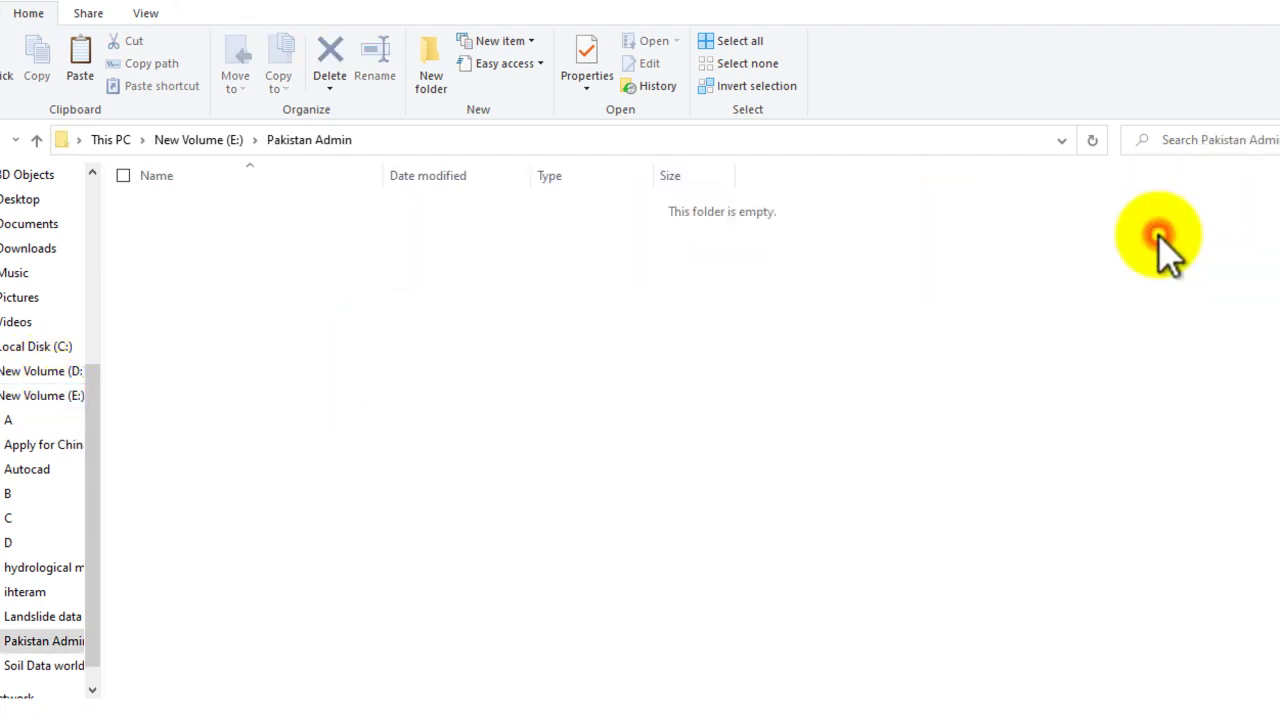
{"action": "right_click", "coordinate": [318, 234]}
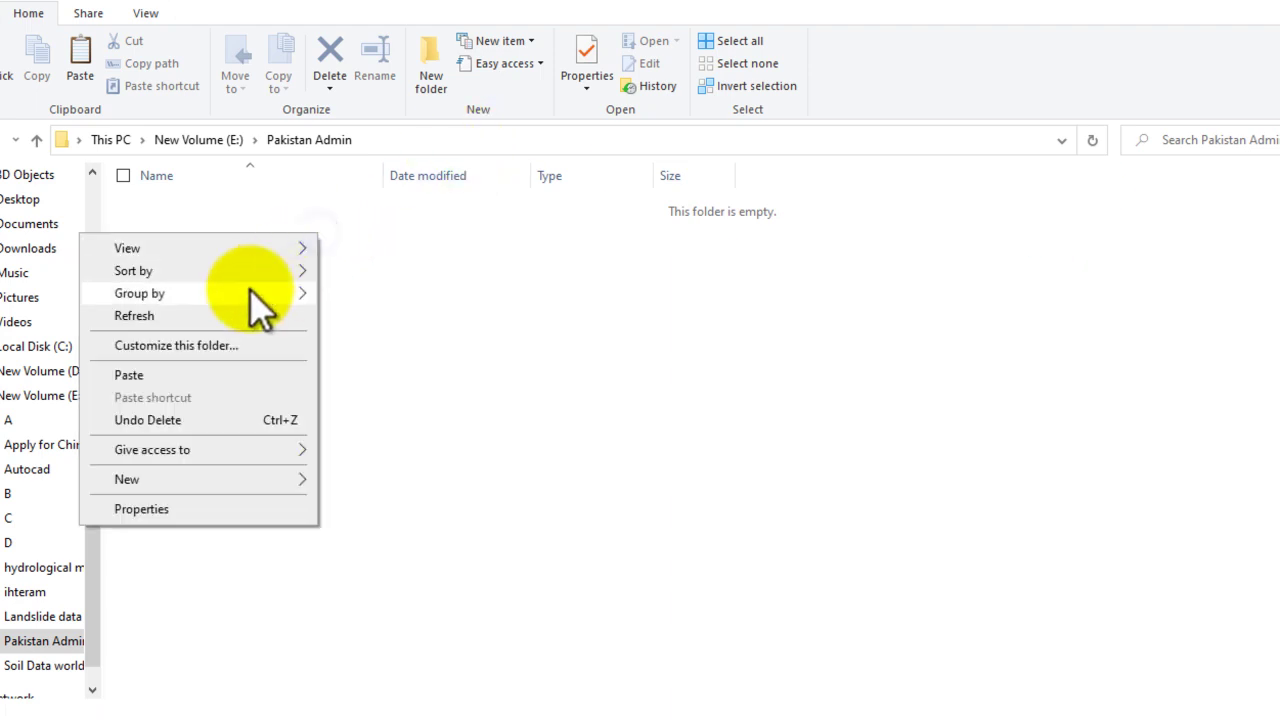
{"action": "left_click", "coordinate": [178, 375]}
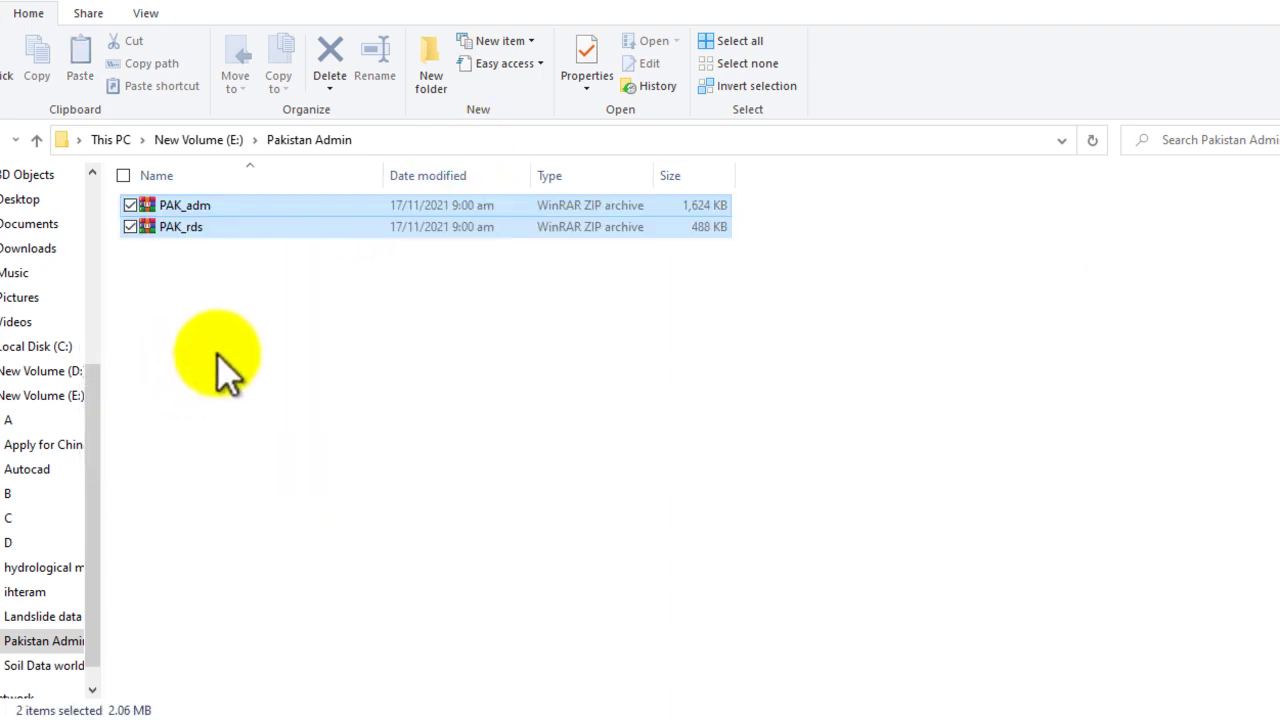
{"action": "left_click", "coordinate": [275, 332]}
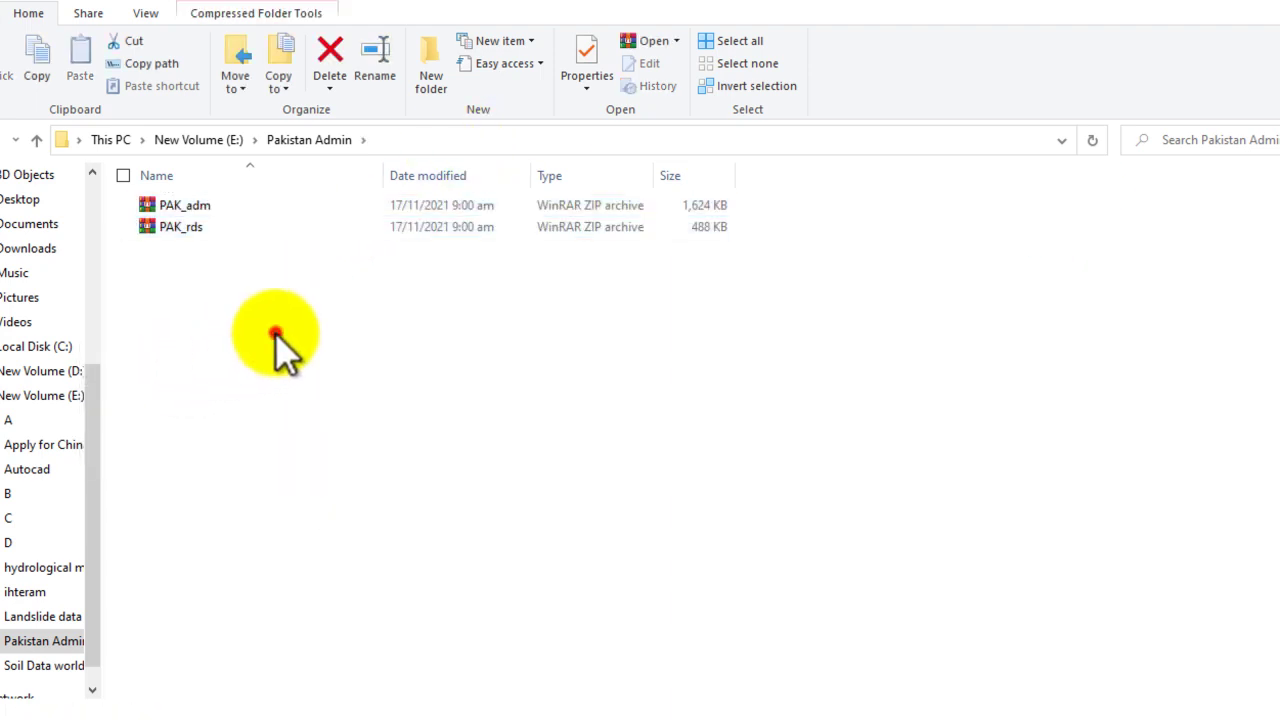
- Extract PAK_adm.zip into a PAK_adm folder with WinRAR
{"action": "right_click", "coordinate": [180, 212]}
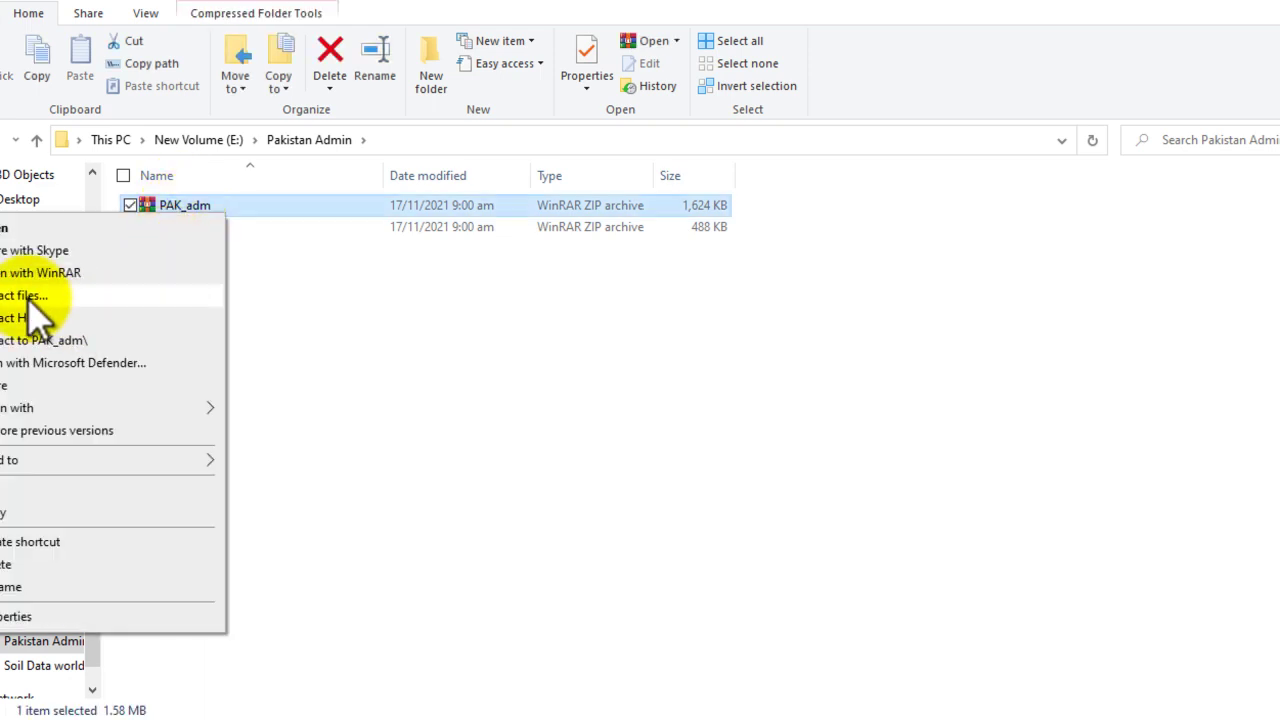
{"action": "left_click", "coordinate": [75, 296]}
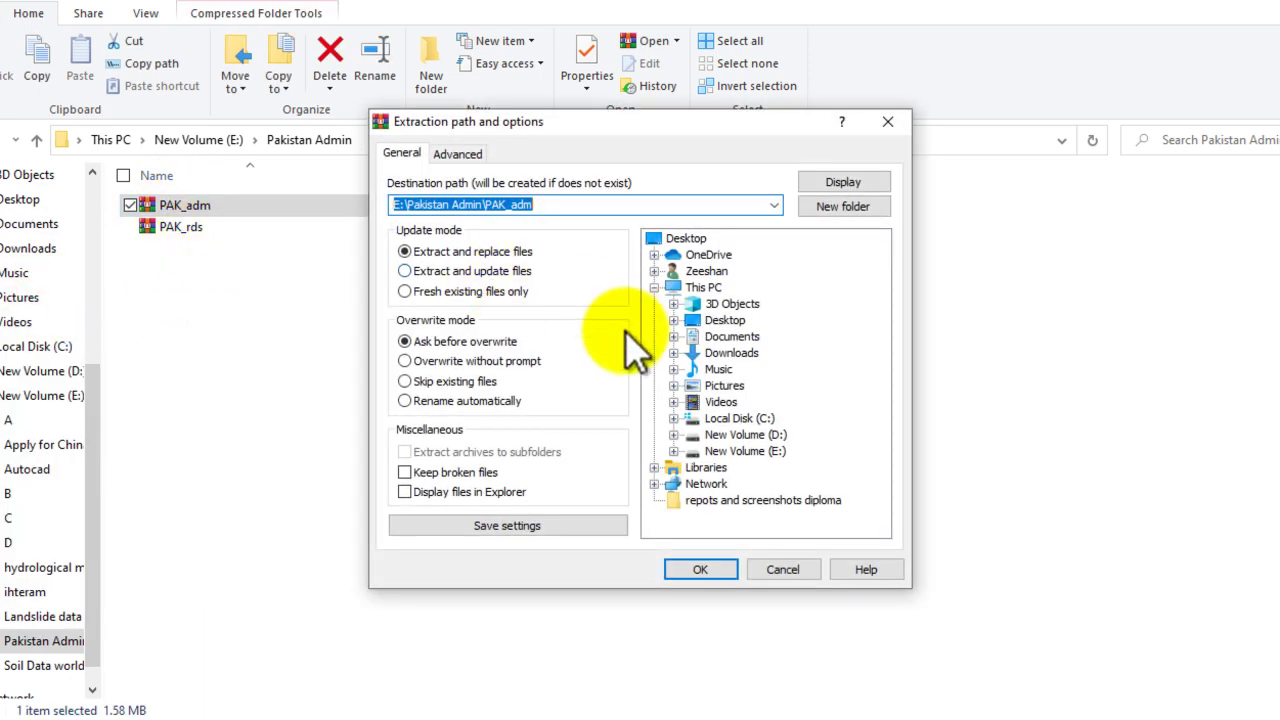
{"action": "left_click", "coordinate": [703, 569]}
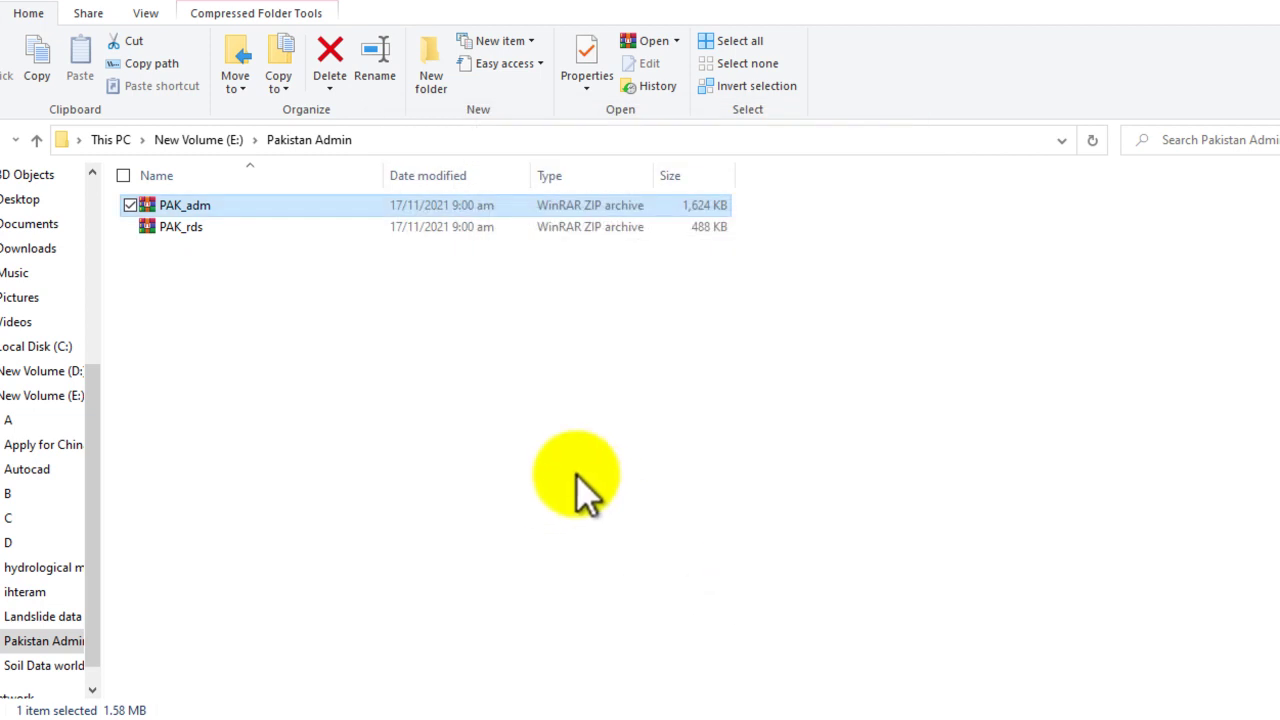
- Extract PAK_rds.zip into a PAK_rds folder with WinRAR
{"action": "left_click", "coordinate": [160, 248]}
{"action": "right_click", "coordinate": [150, 245]}
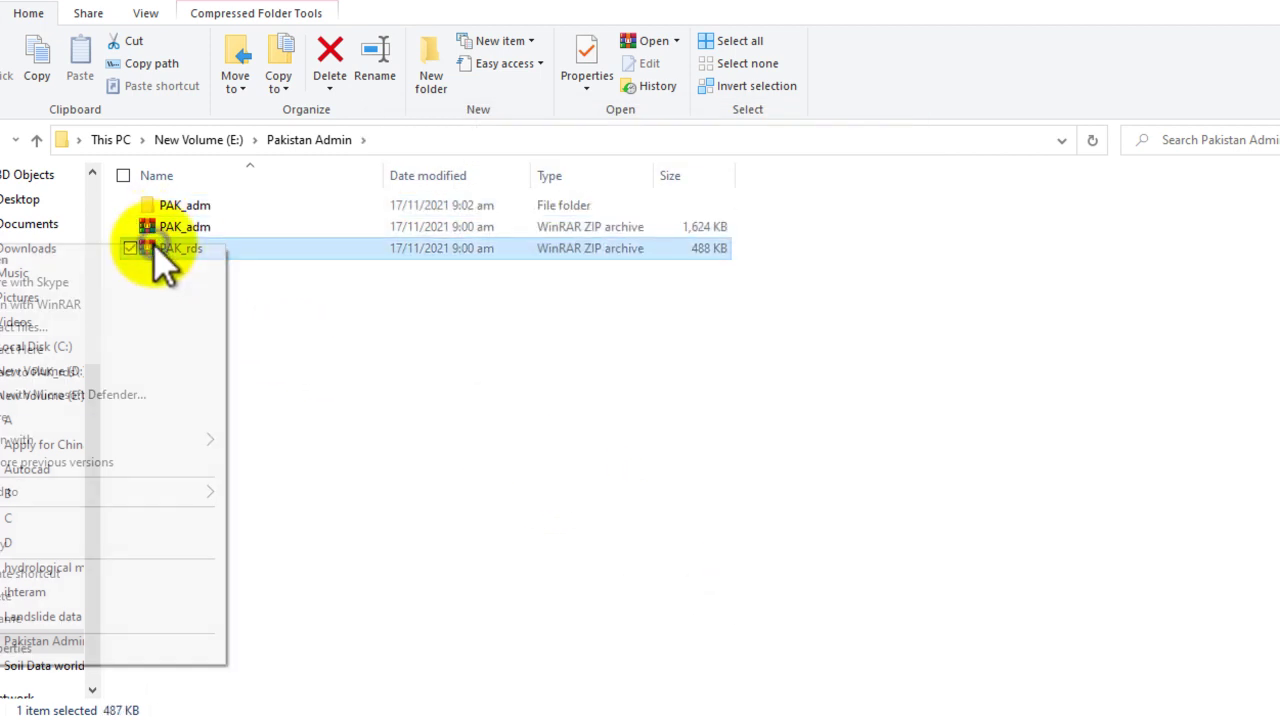
{"action": "left_click", "coordinate": [30, 328]}
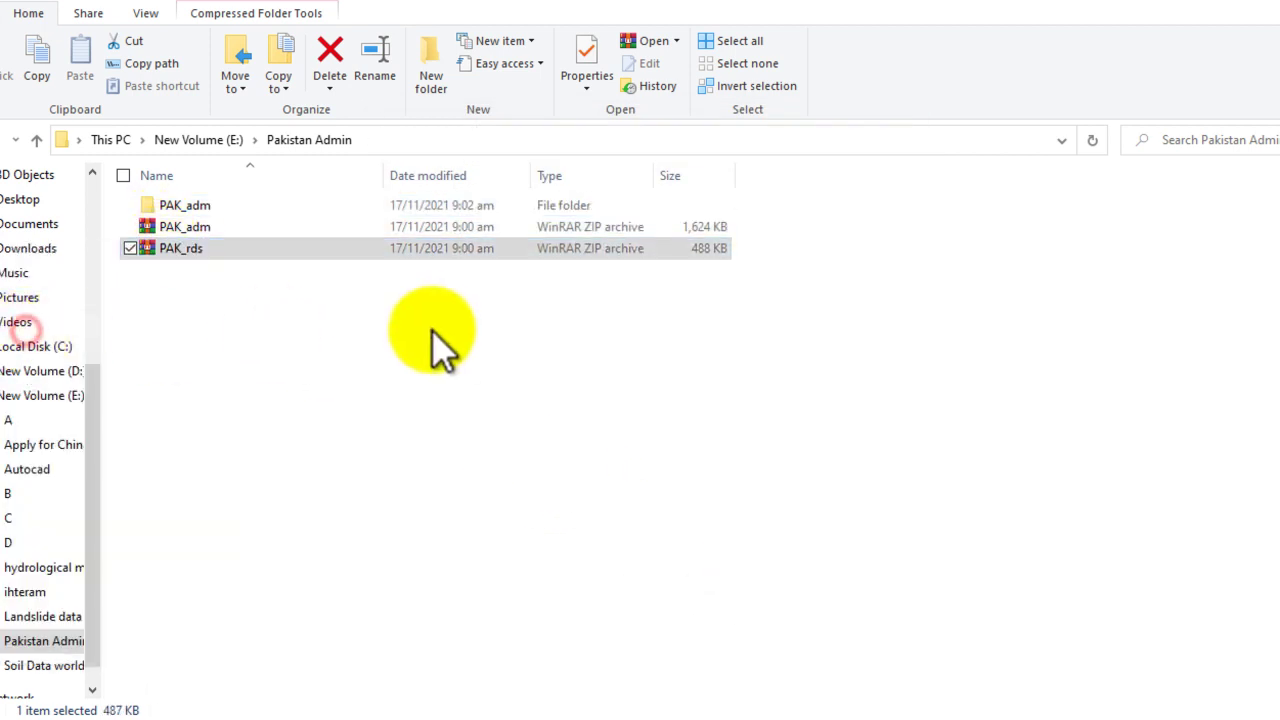
{"action": "left_click", "coordinate": [683, 571]}
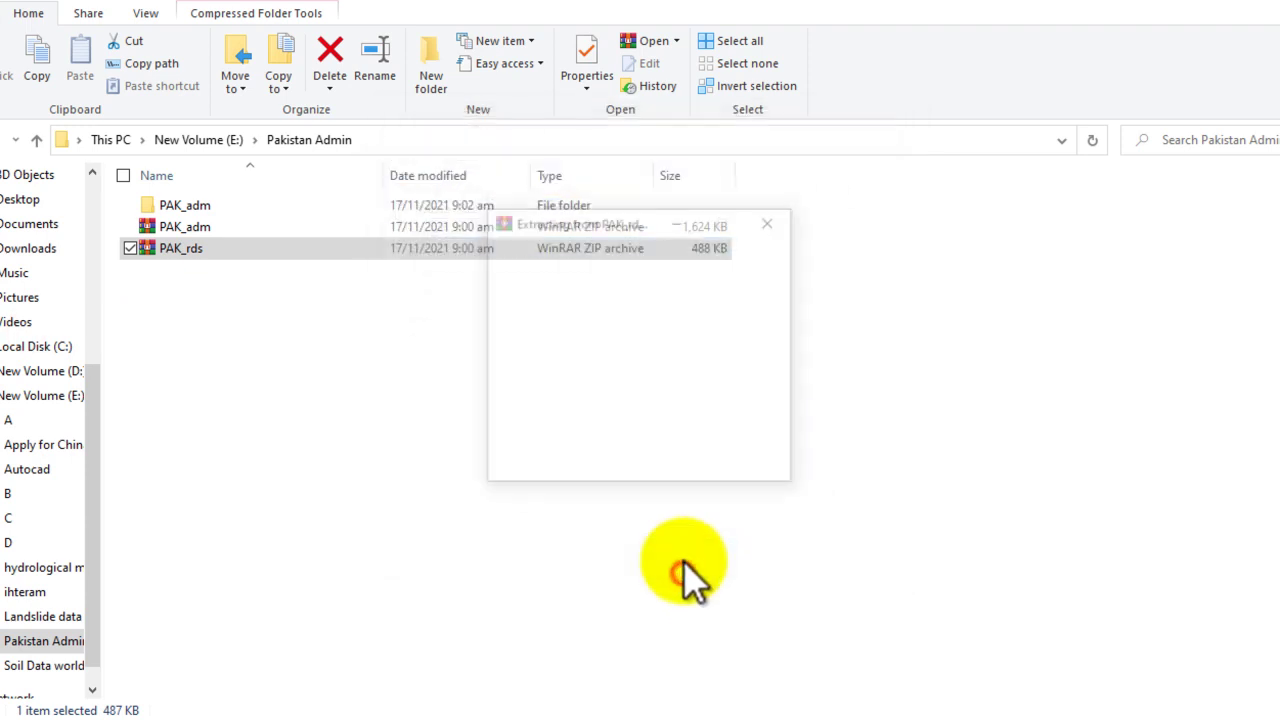
{"action": "left_click", "coordinate": [557, 515]}
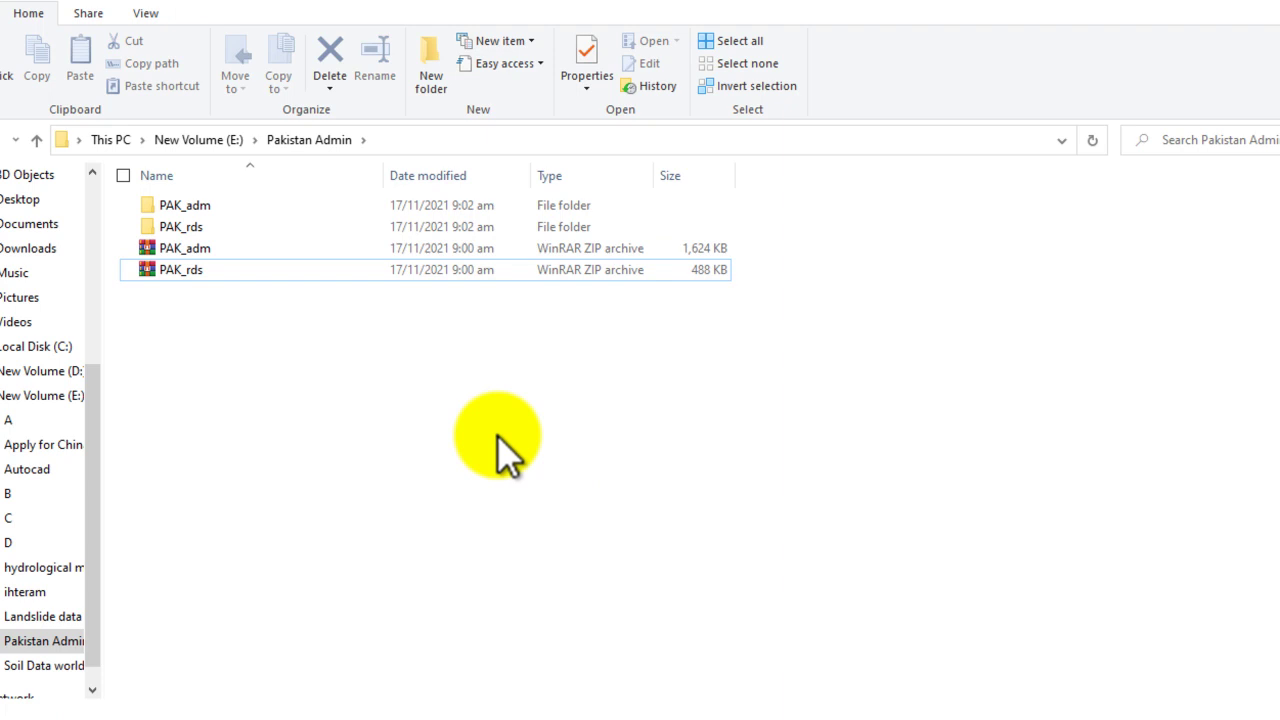
- Add PAK_adm0.shp from E:\Pakistan Admin\PAK_adm to the map and pan it slightly left
{"action": "left_click", "coordinate": [520, 712]}
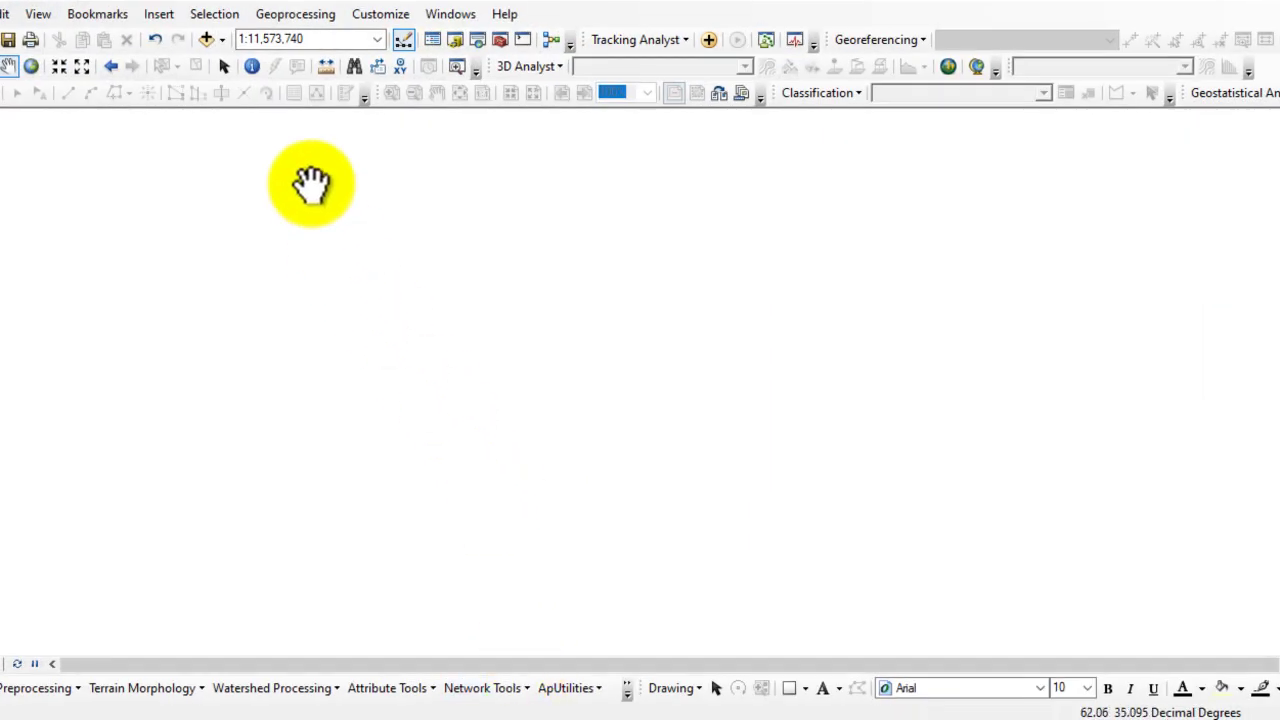
{"action": "left_click", "coordinate": [210, 39]}
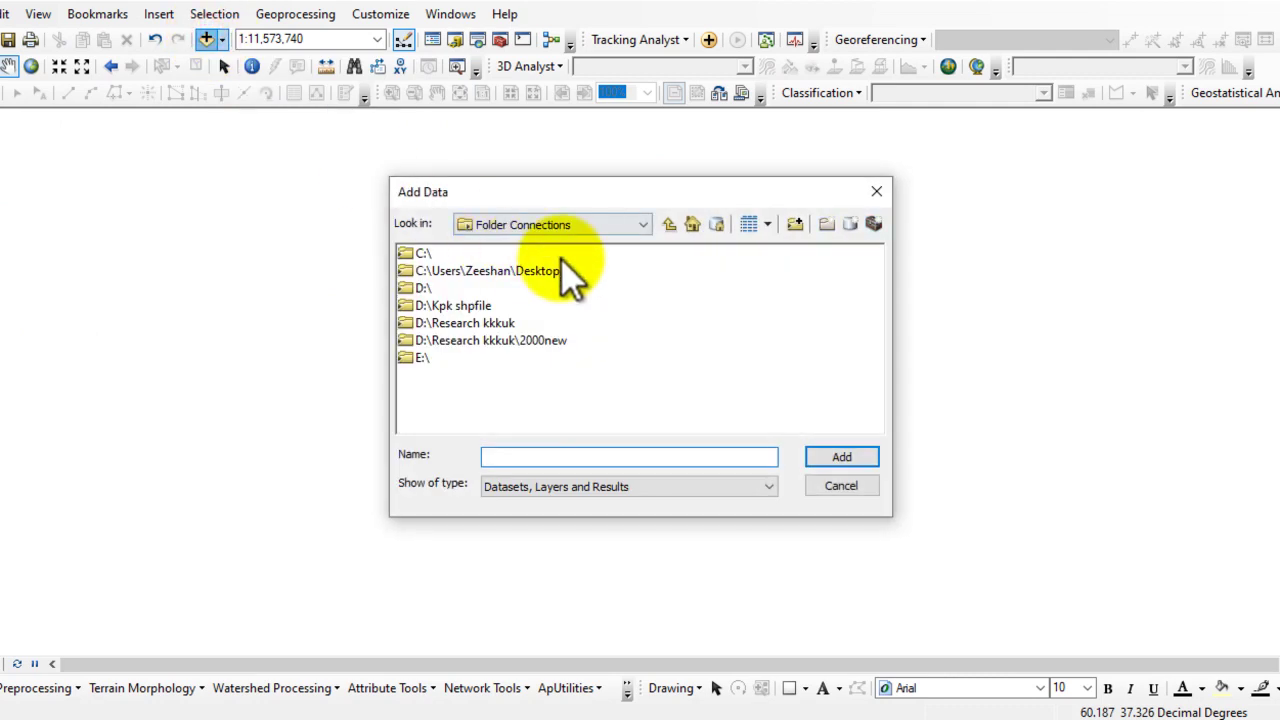
{"action": "double_click", "coordinate": [403, 357]}
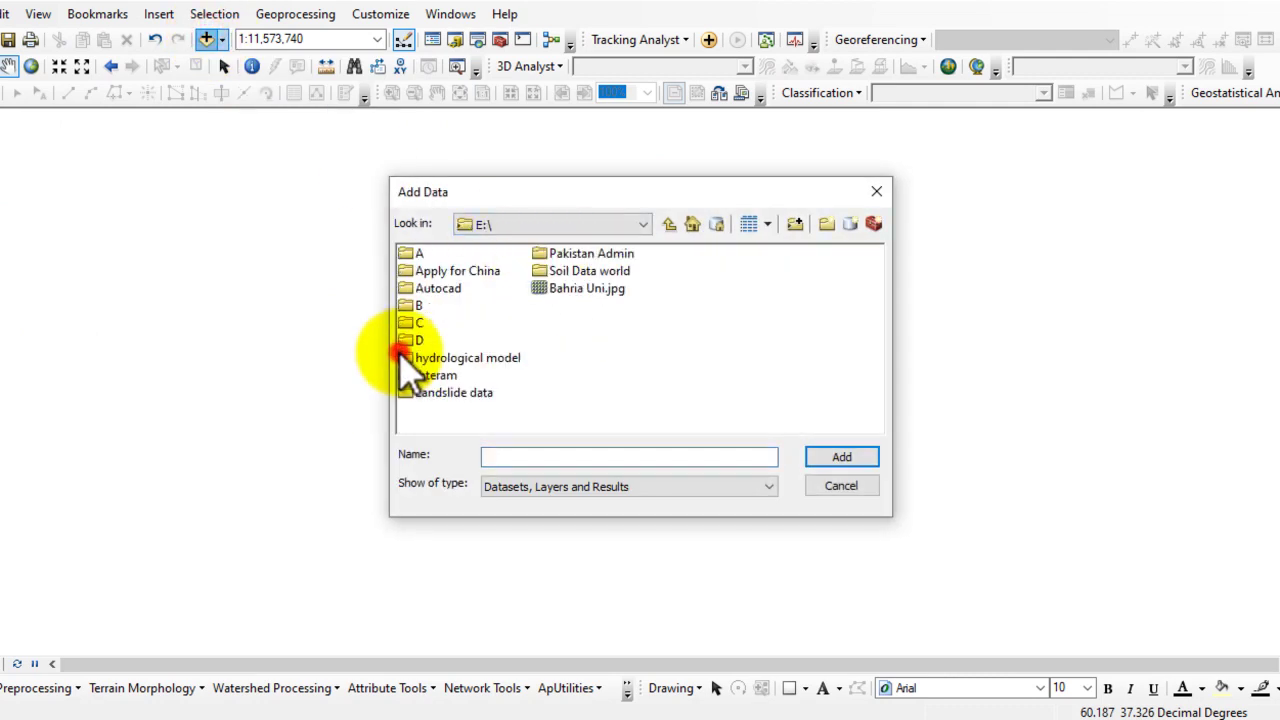
{"action": "double_click", "coordinate": [579, 250]}
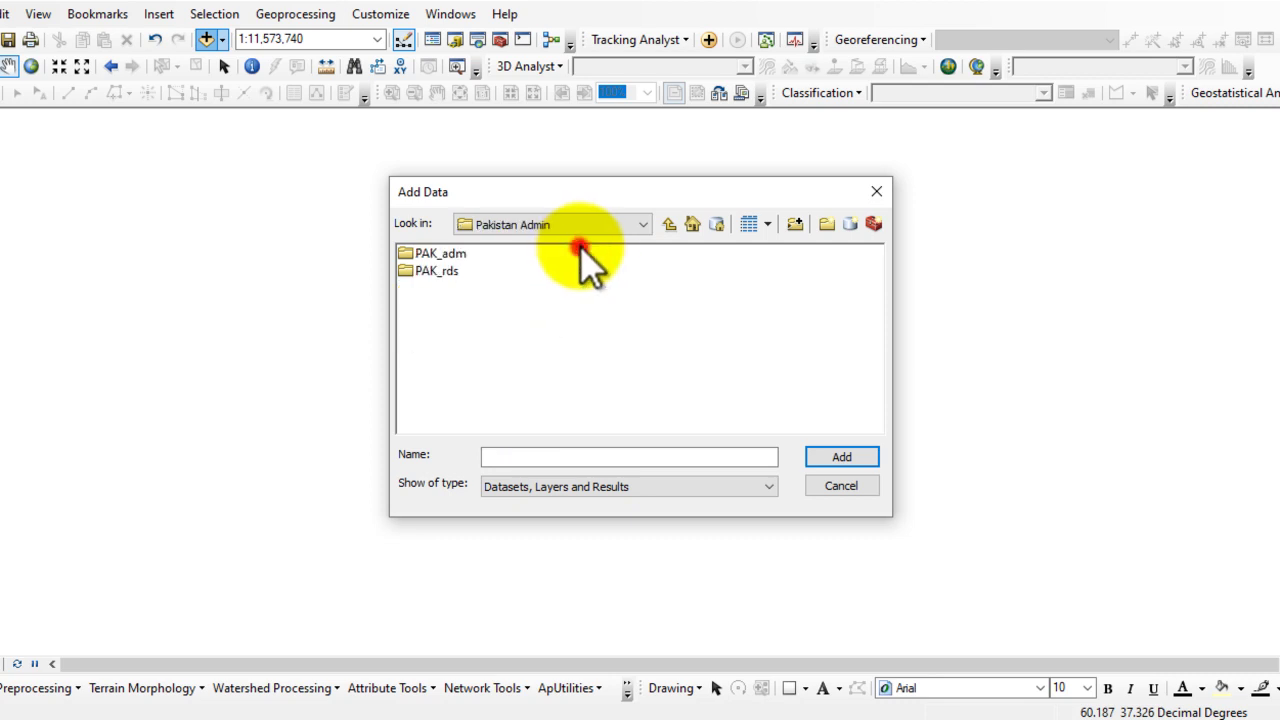
{"action": "double_click", "coordinate": [437, 254]}
{"action": "left_click", "coordinate": [450, 271]}
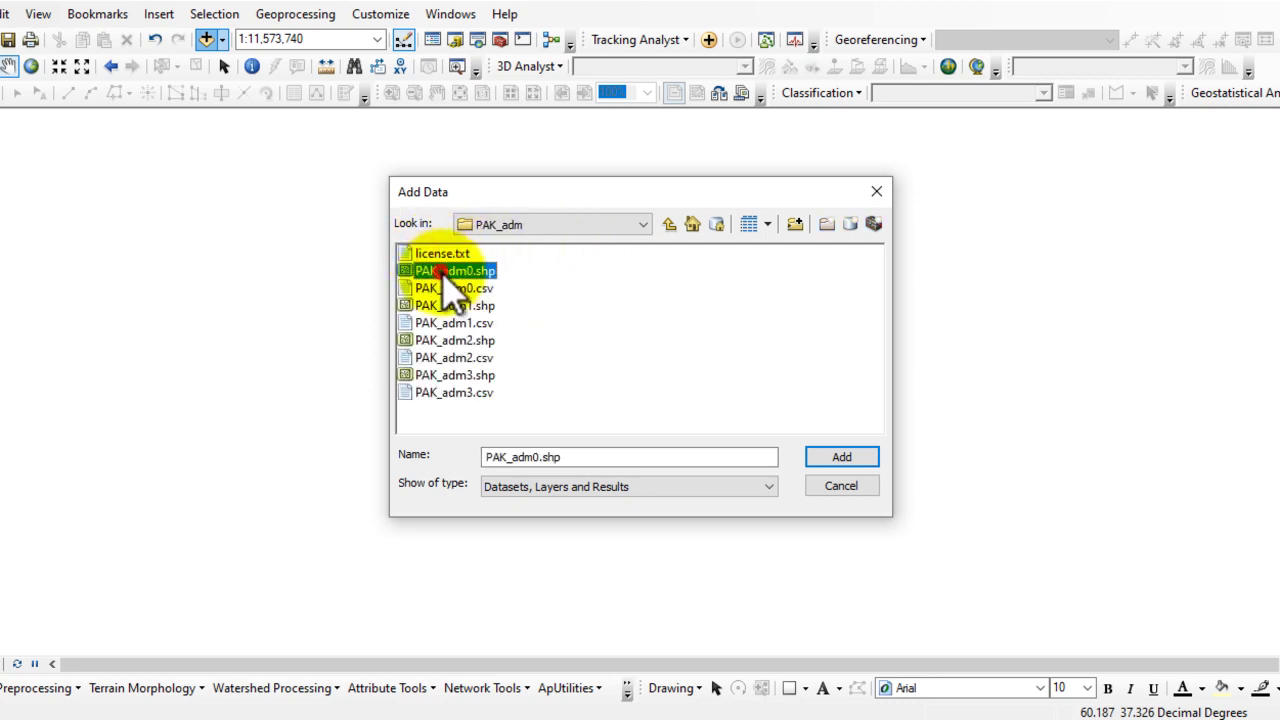
{"action": "left_click", "coordinate": [840, 457]}
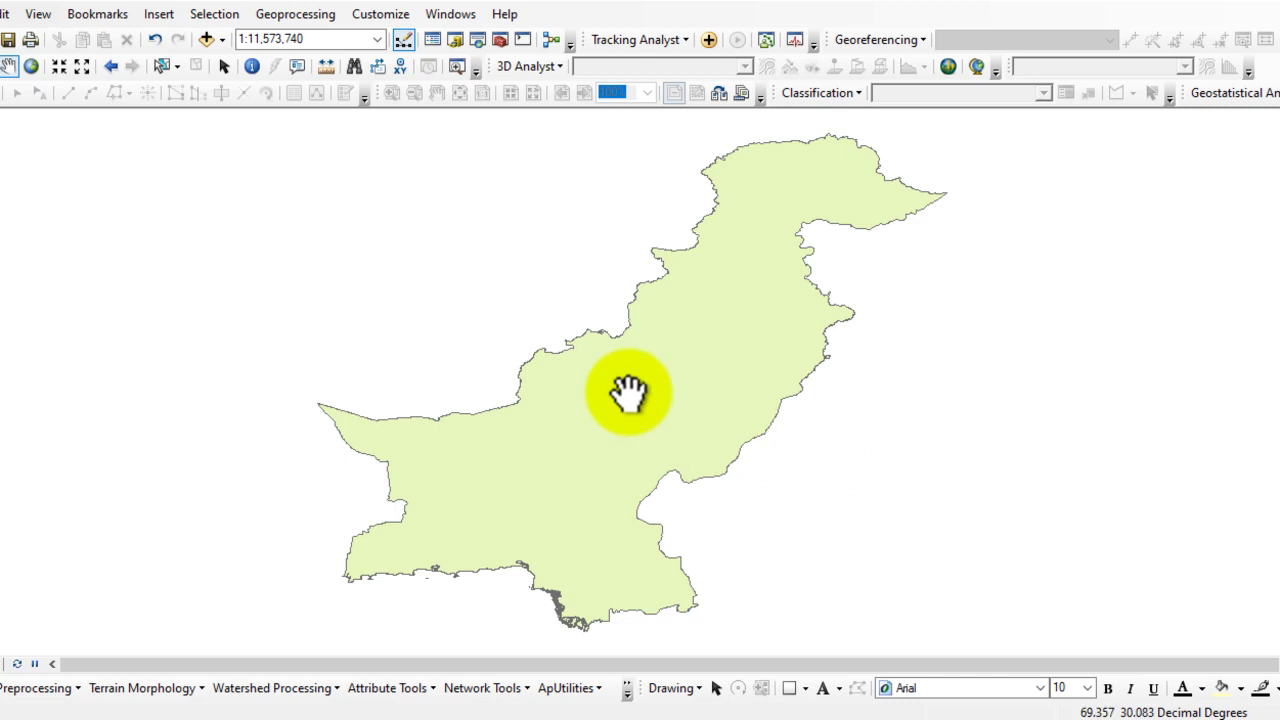
{"action": "left_click_drag", "start_coordinate": [674, 394], "coordinate": [583, 376]}
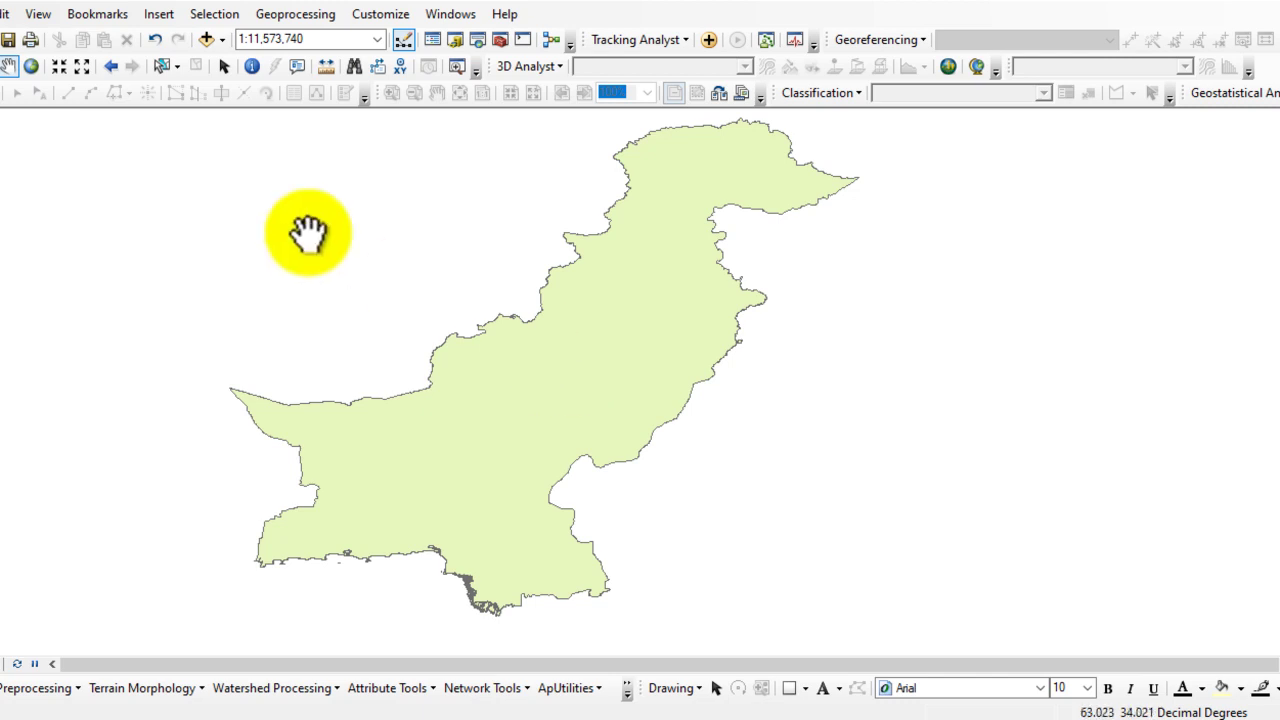
- Add the PAK_adm1.shp province layer to the map
{"action": "left_click", "coordinate": [204, 42]}
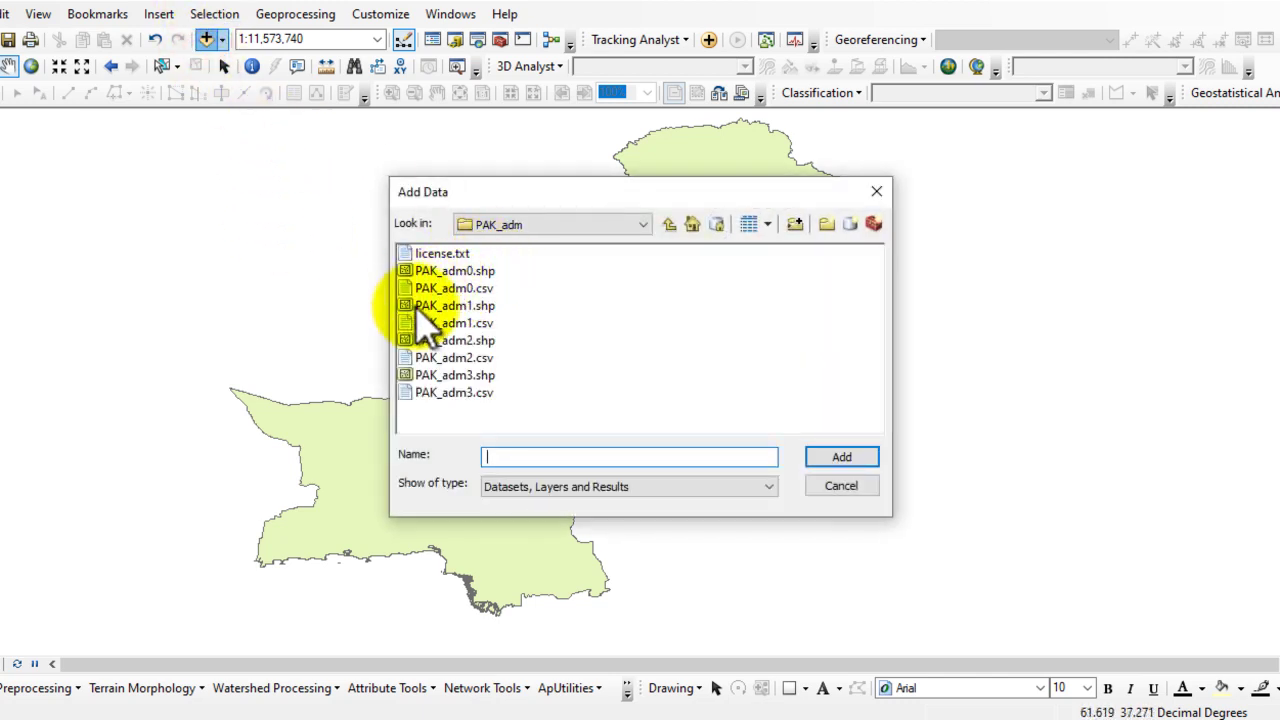
{"action": "left_click", "coordinate": [457, 307]}
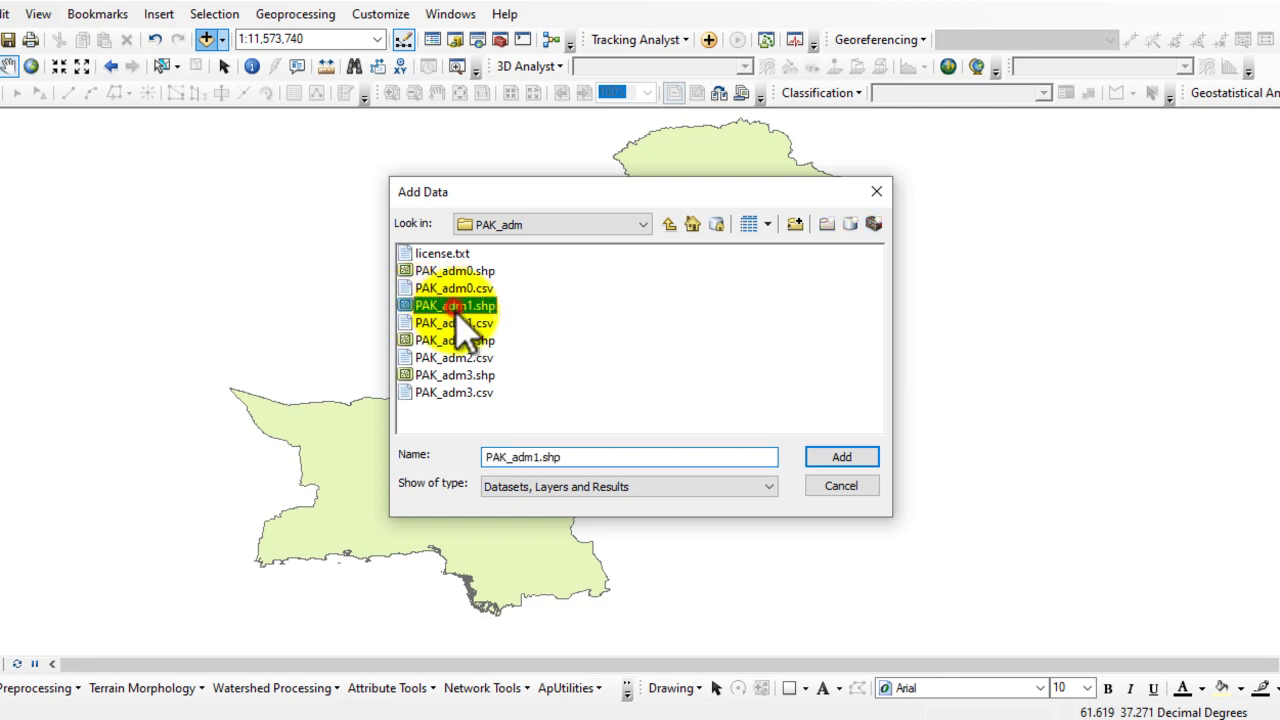
{"action": "left_click", "coordinate": [824, 465]}
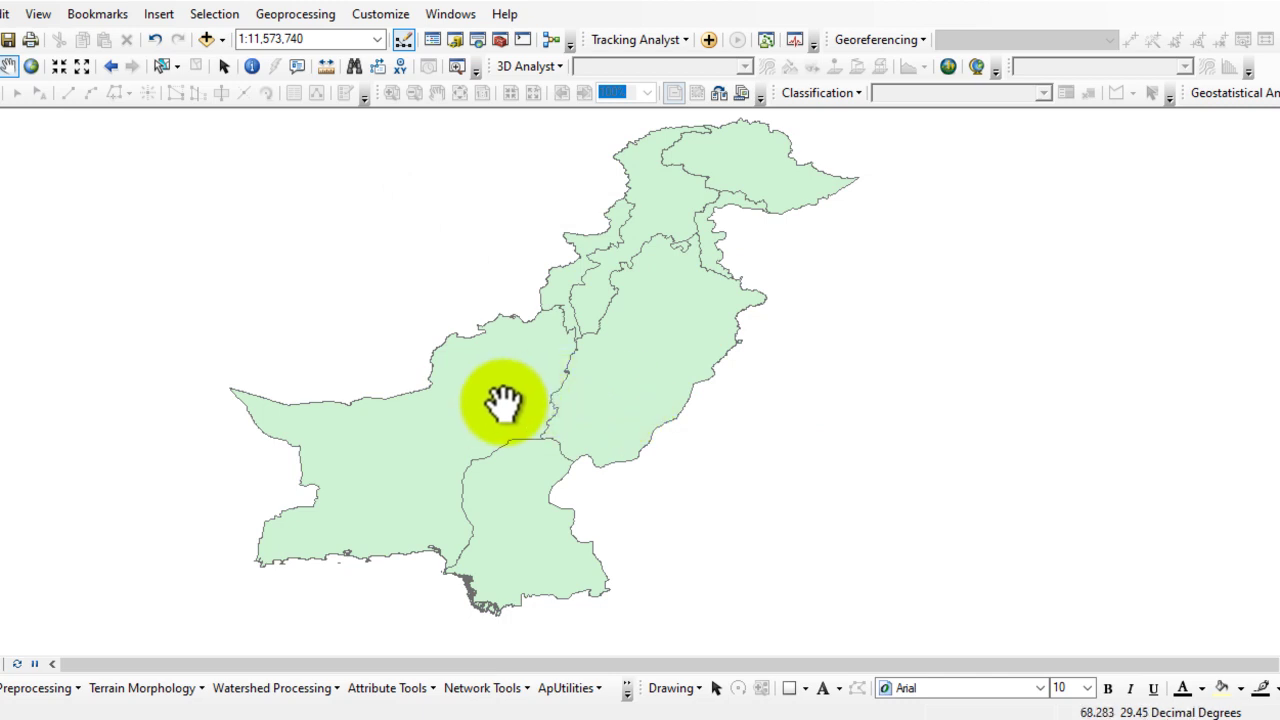
- Toggle PAK_adm1 off and back on to compare it with the national outline
{"action": "mouse_move", "coordinate": [3, 290]}
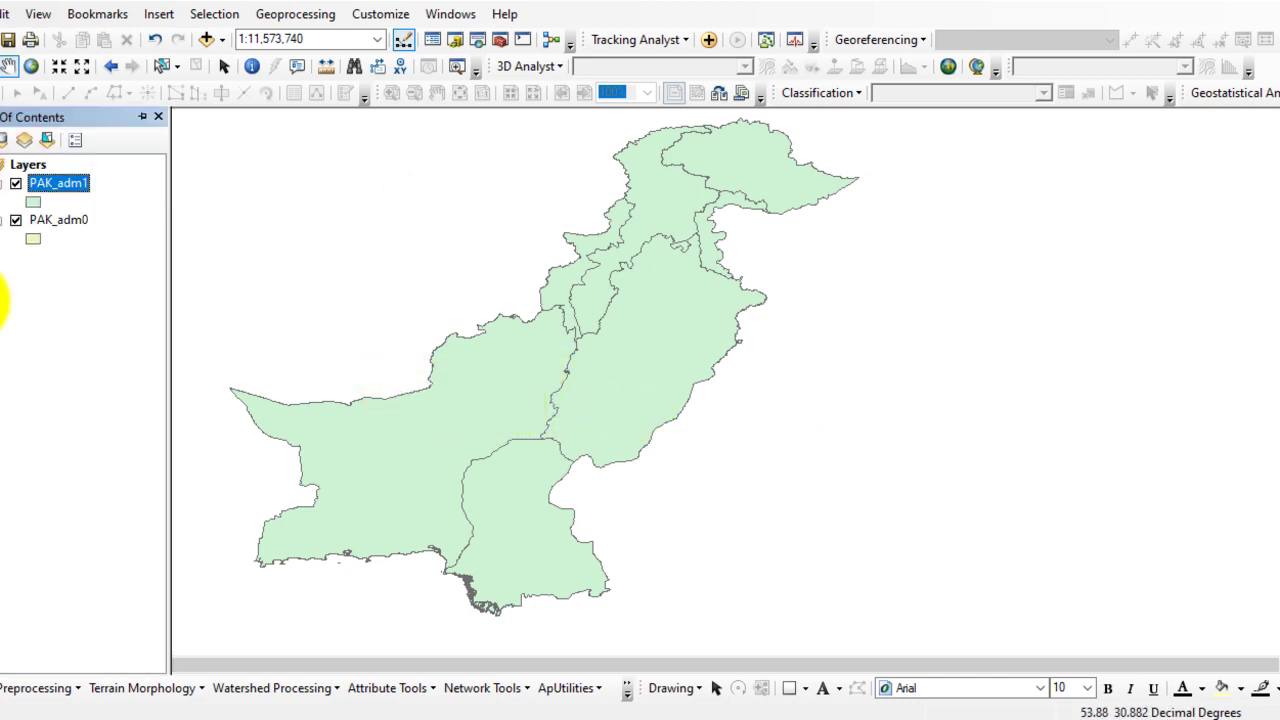
{"action": "left_click", "coordinate": [16, 184]}
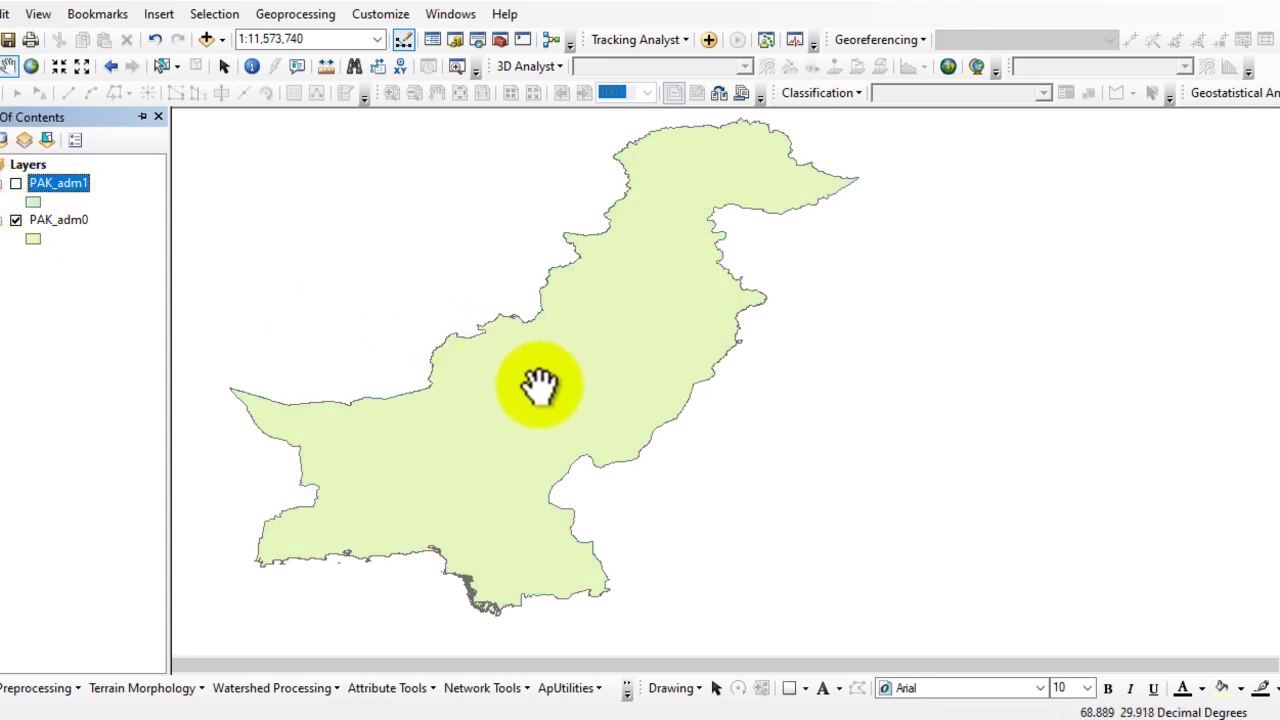
{"action": "left_click", "coordinate": [16, 184]}
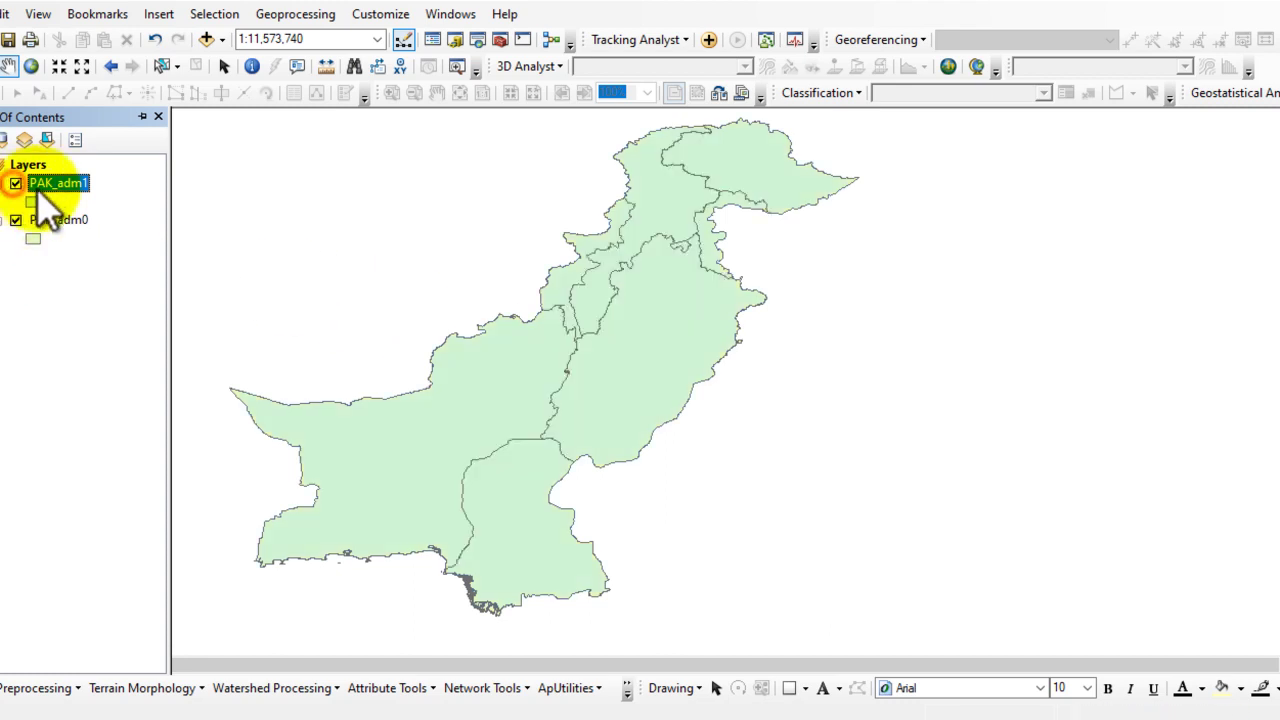
- Add PAK_adm2.shp and review its 32 division records in the attribute table
{"action": "left_click", "coordinate": [210, 42]}
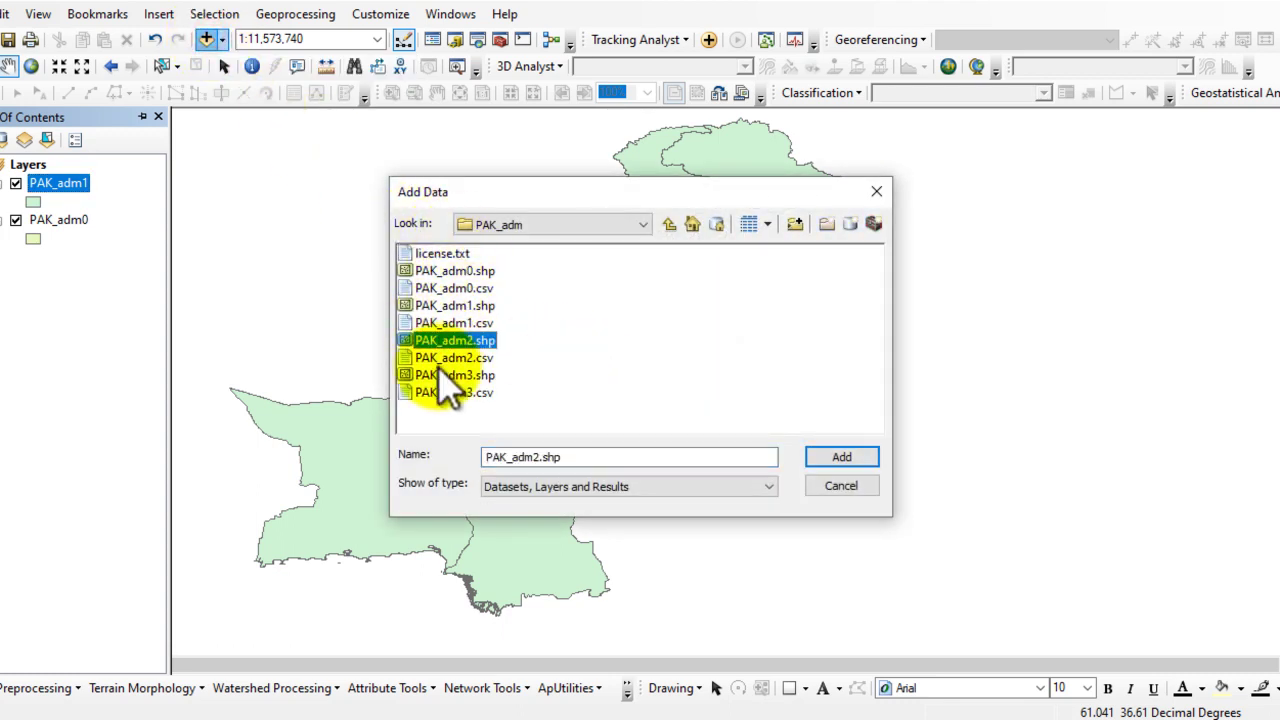
{"action": "left_click", "coordinate": [842, 457]}
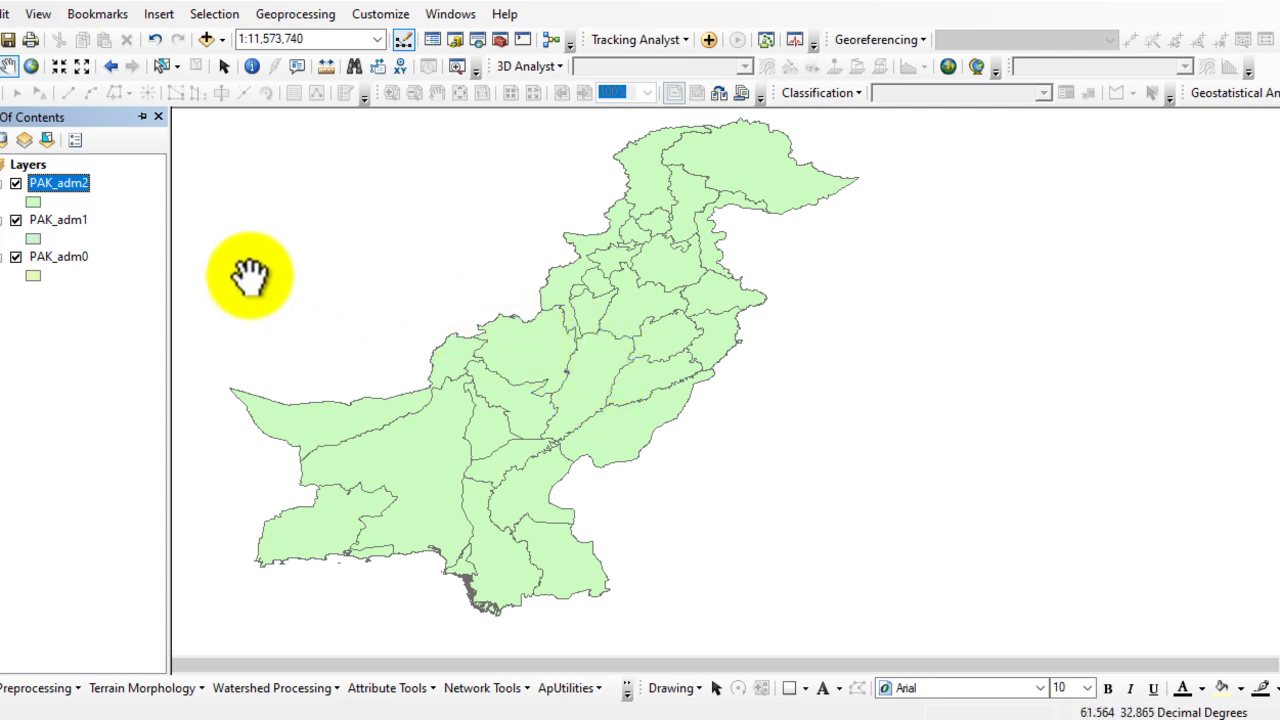
{"action": "right_click", "coordinate": [48, 182]}
{"action": "left_click", "coordinate": [110, 241]}
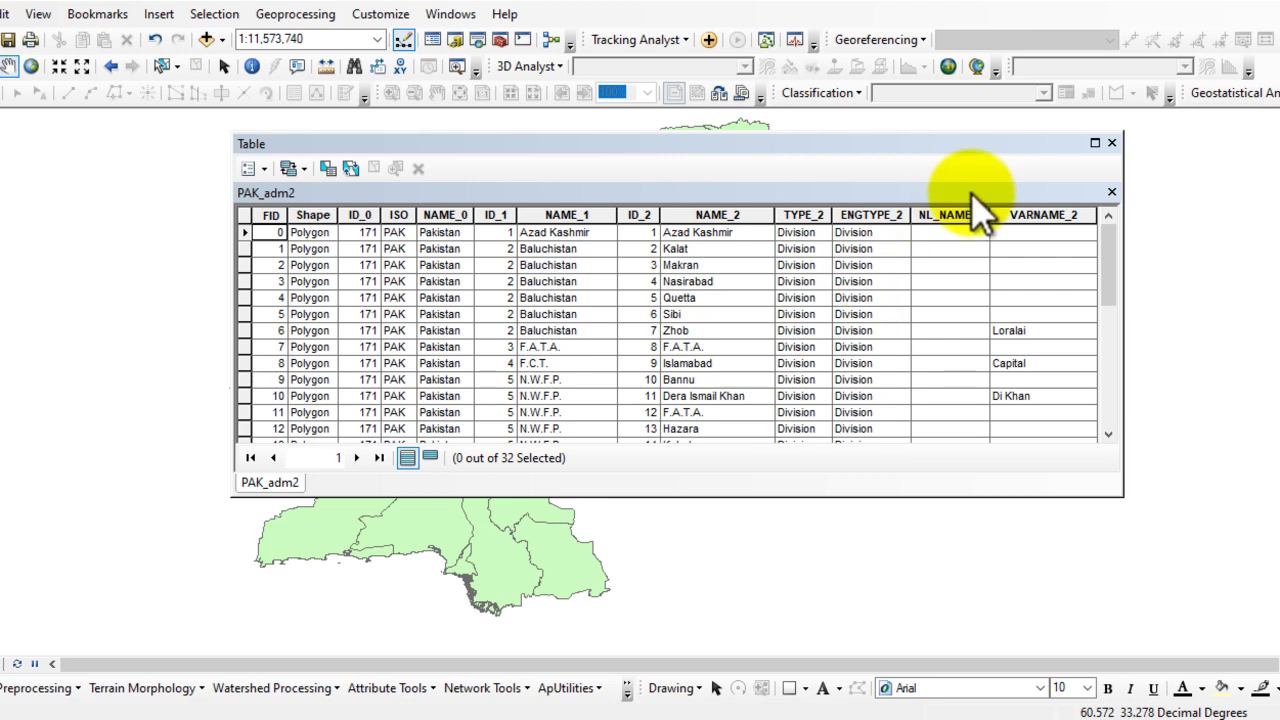
{"action": "left_click", "coordinate": [1110, 143]}
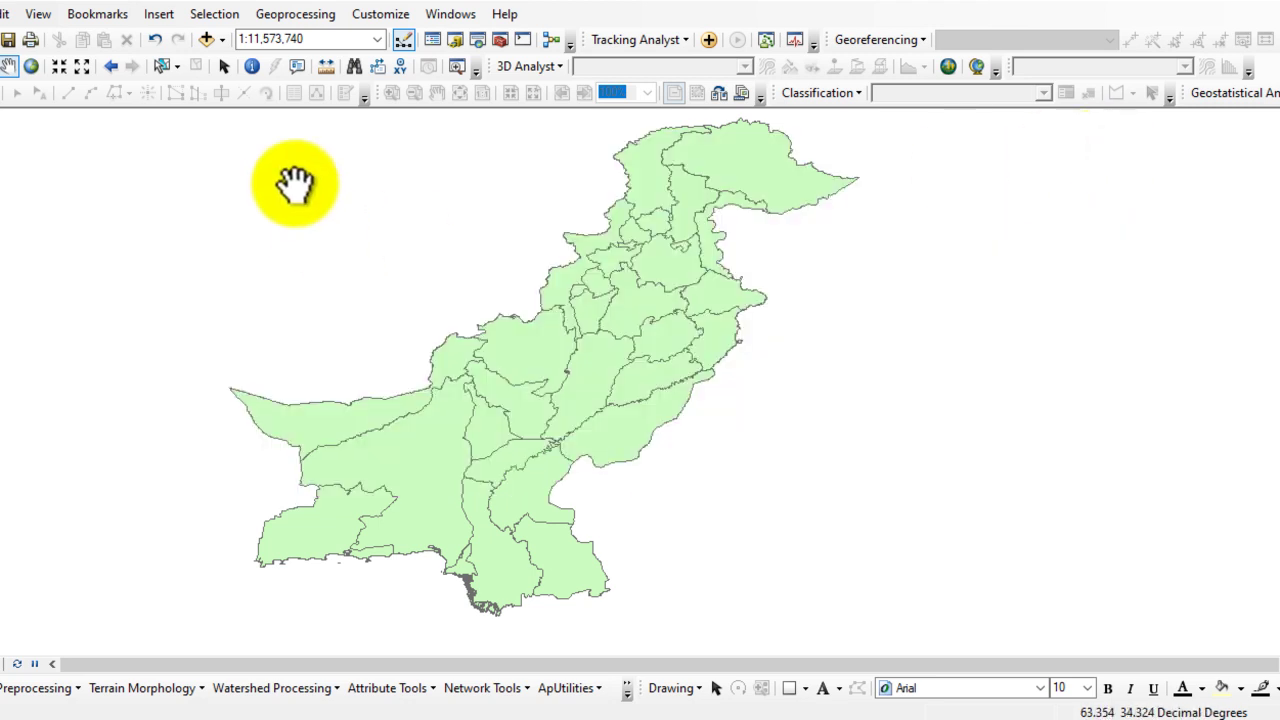
- Add the PAK_adm3.shp district boundaries from the PAK_adm folder to the map
{"action": "left_click", "coordinate": [206, 39]}
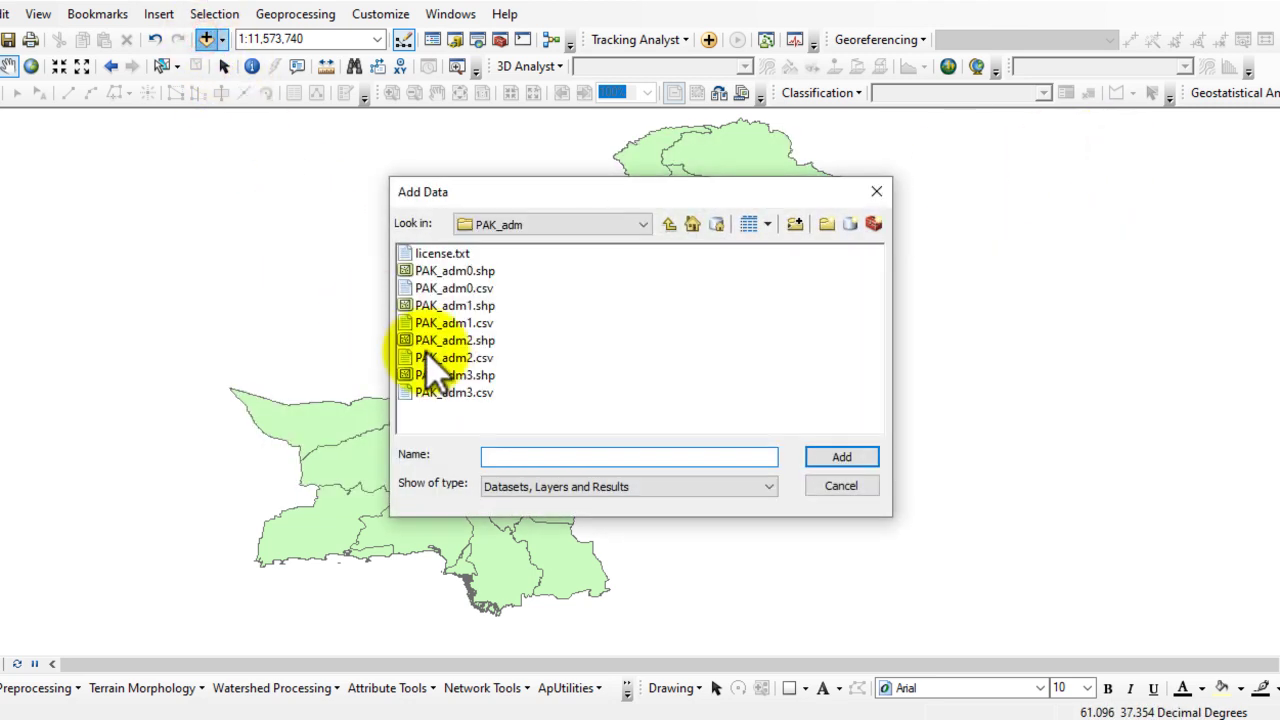
{"action": "left_click", "coordinate": [450, 375]}
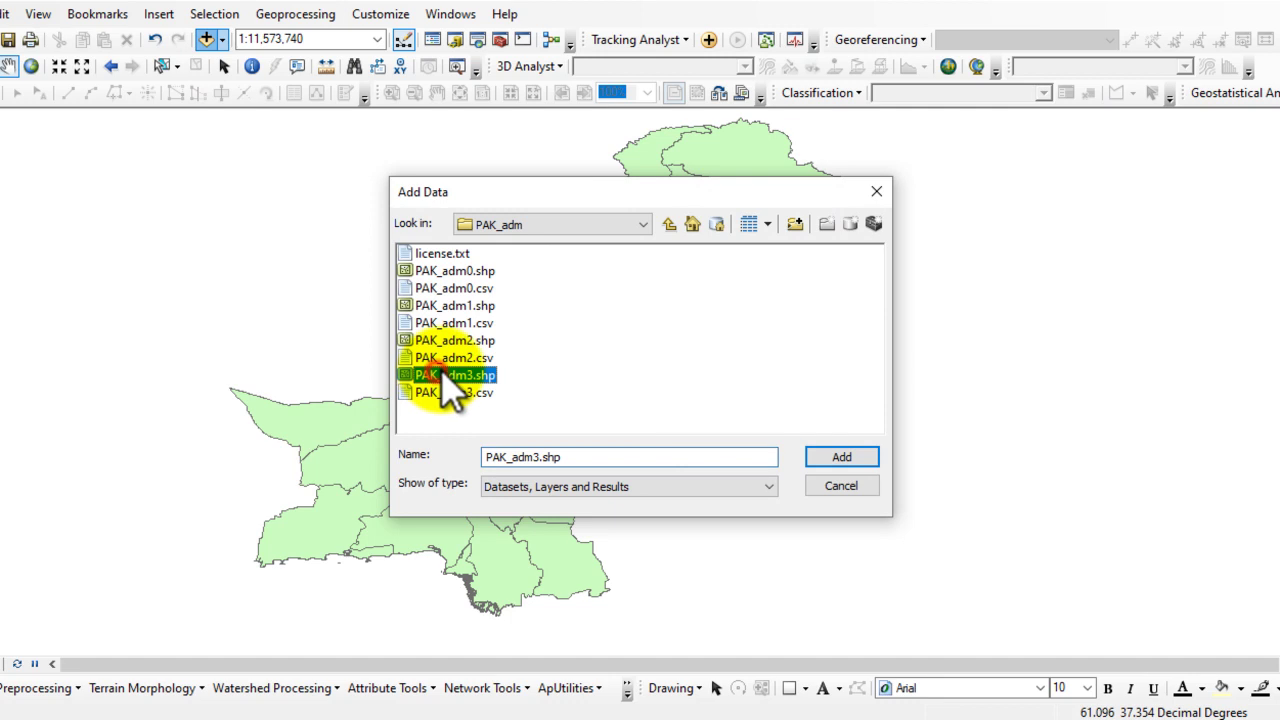
{"action": "left_click", "coordinate": [840, 457]}
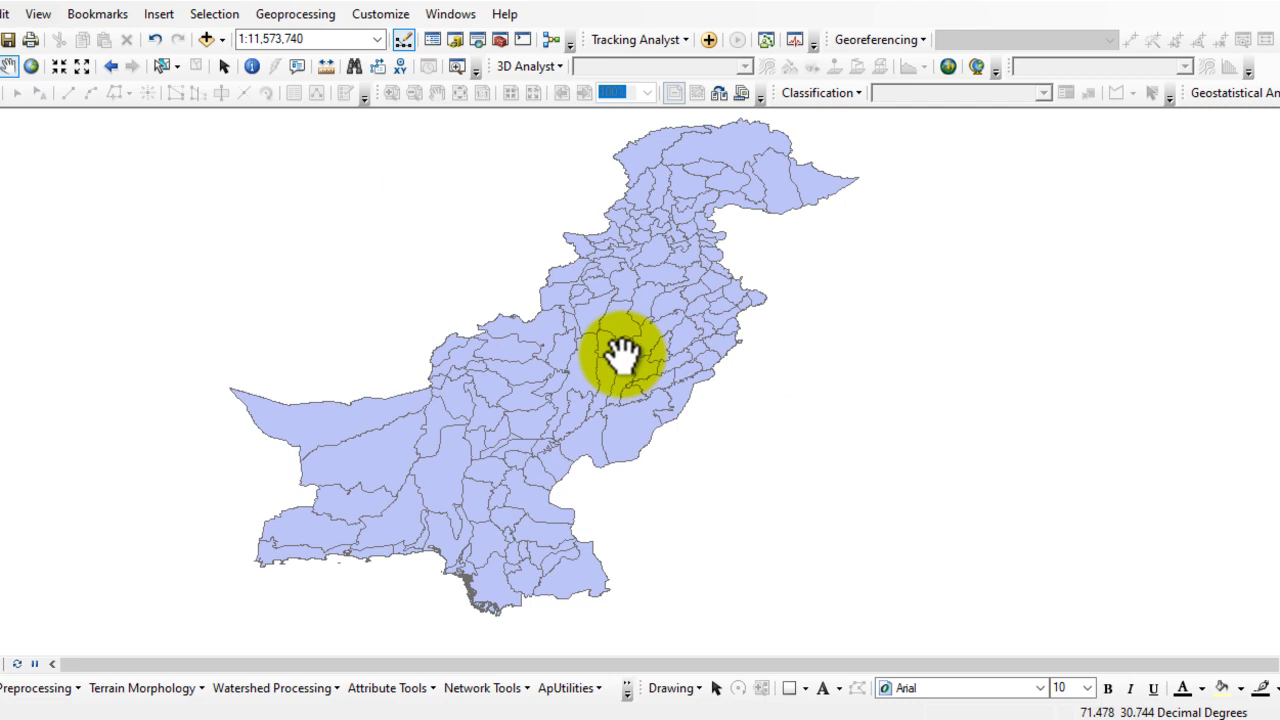
{"action": "mouse_move", "coordinate": [2, 200]}
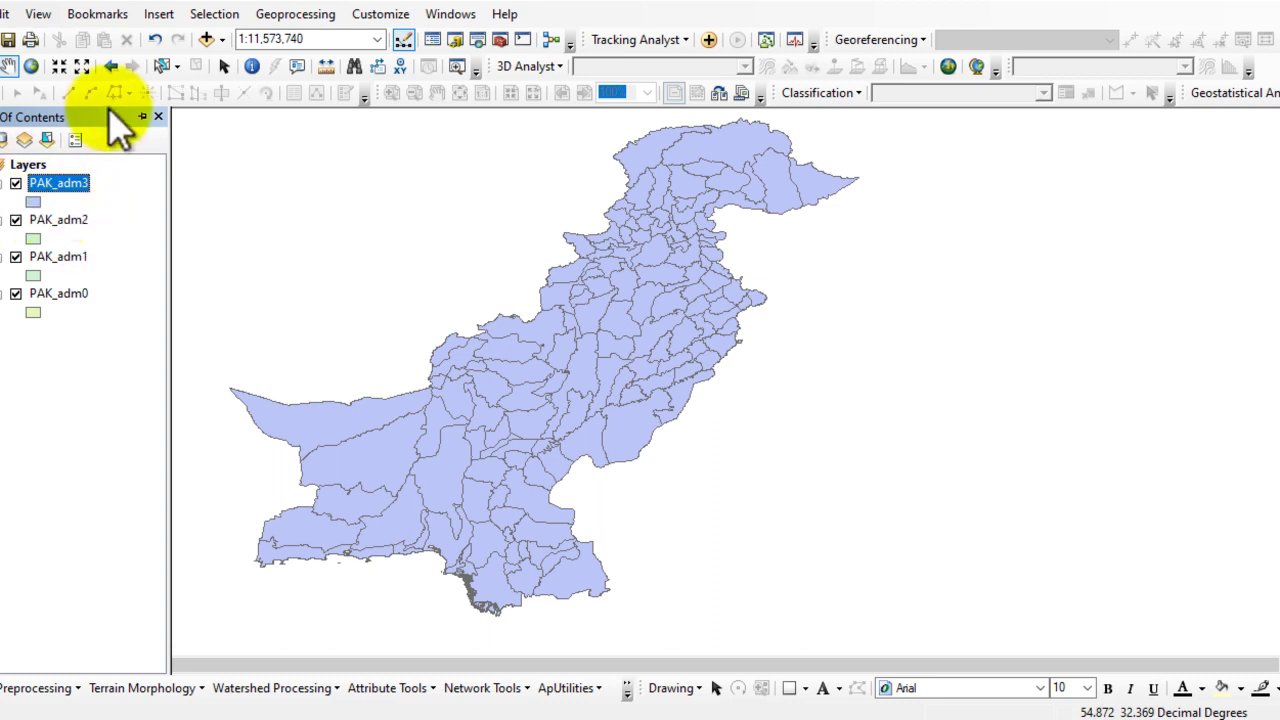
- Add PAK_roads.shp from the PAK_rds folder as a road layer over the districts
{"action": "left_click", "coordinate": [206, 40]}
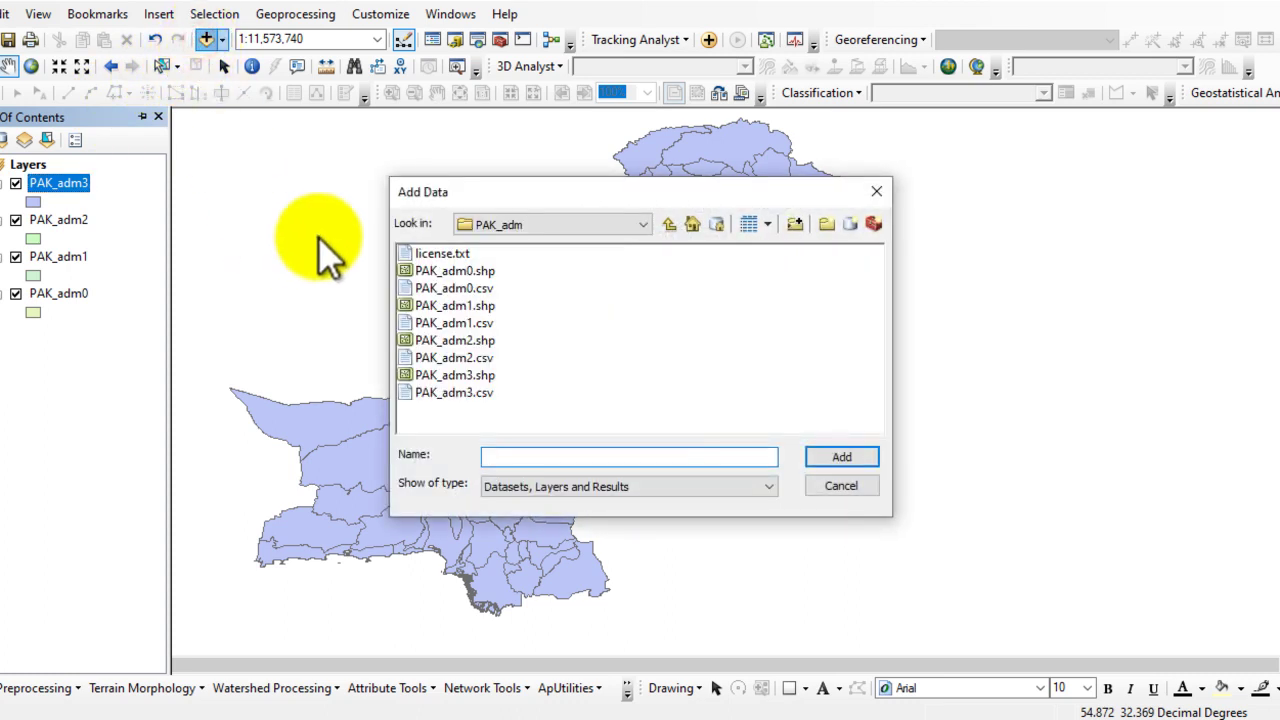
{"action": "left_click", "coordinate": [667, 231]}
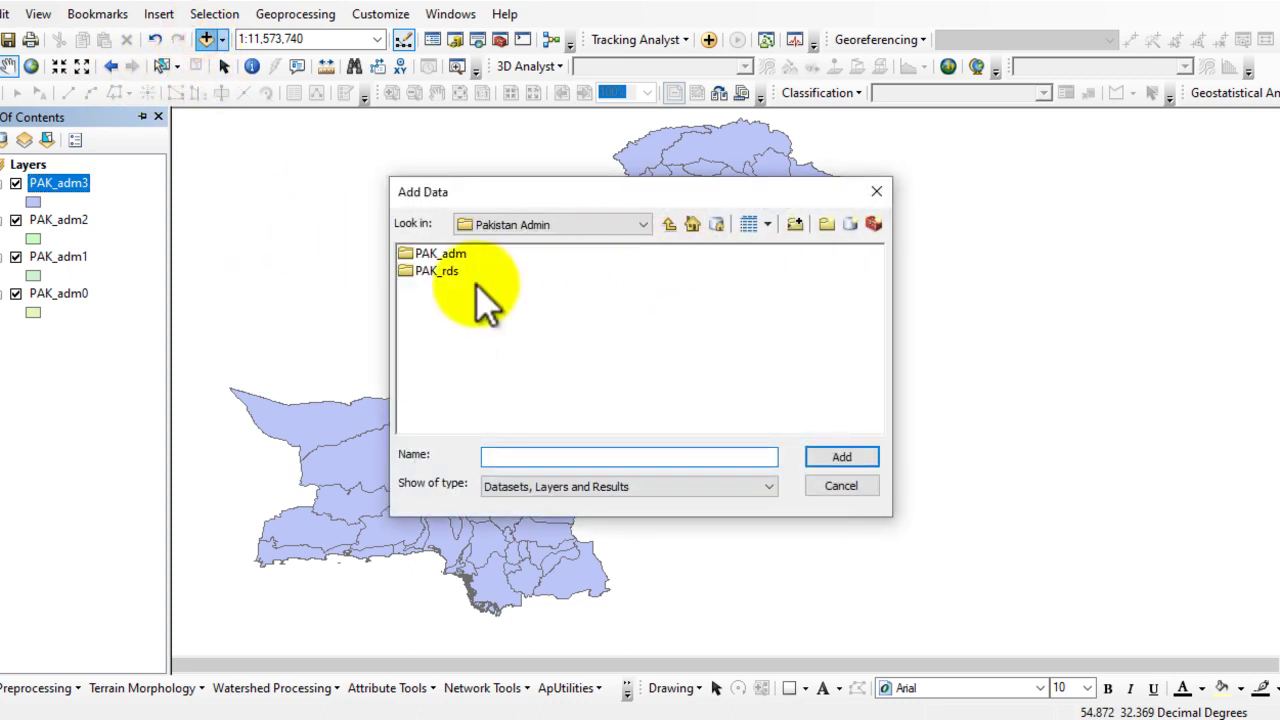
{"action": "double_click", "coordinate": [447, 272]}
{"action": "left_click", "coordinate": [443, 256]}
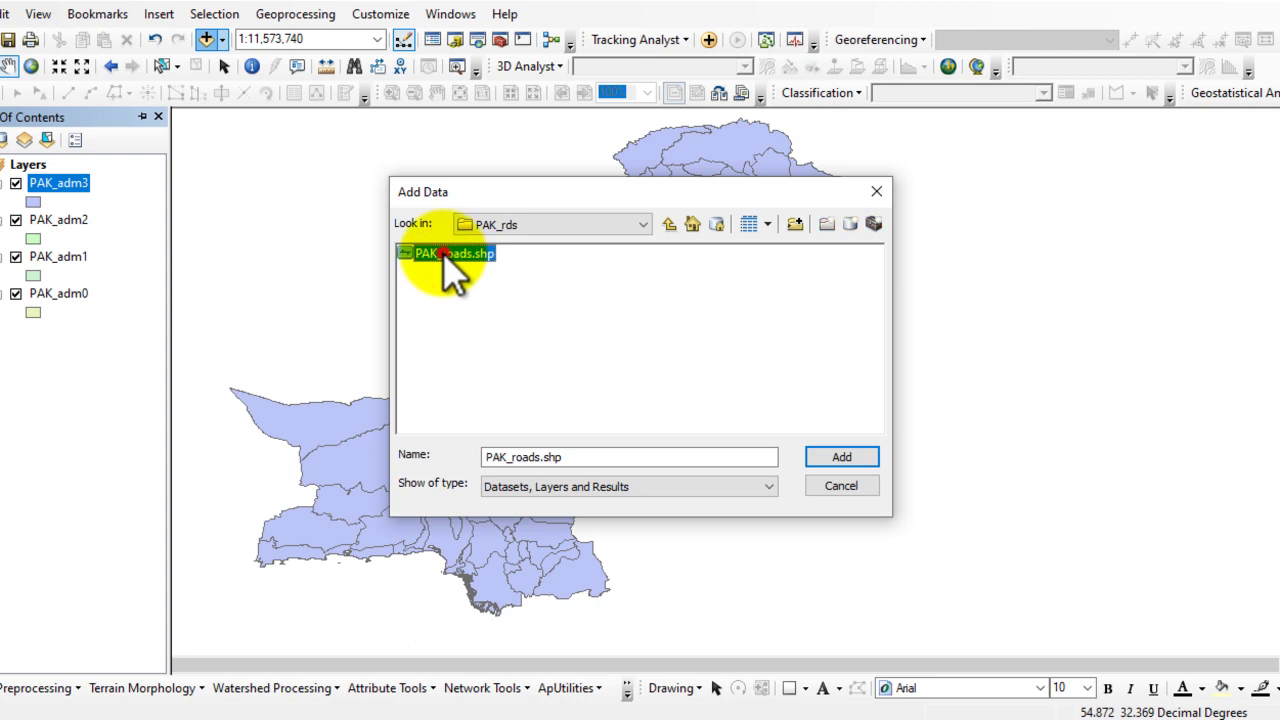
{"action": "left_click", "coordinate": [846, 458]}
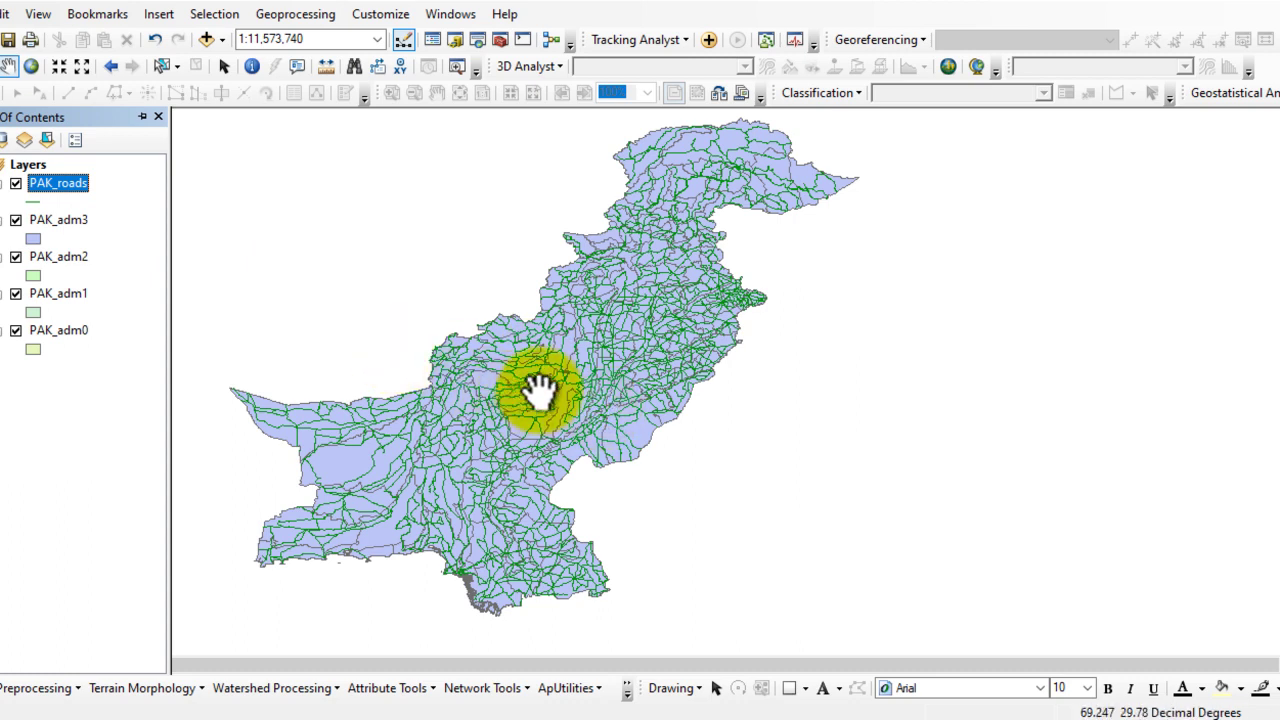
- Hide the PAK_adm3, PAK_adm2 and PAK_adm1 layers so only the roads remain visible
{"action": "left_click", "coordinate": [16, 220]}
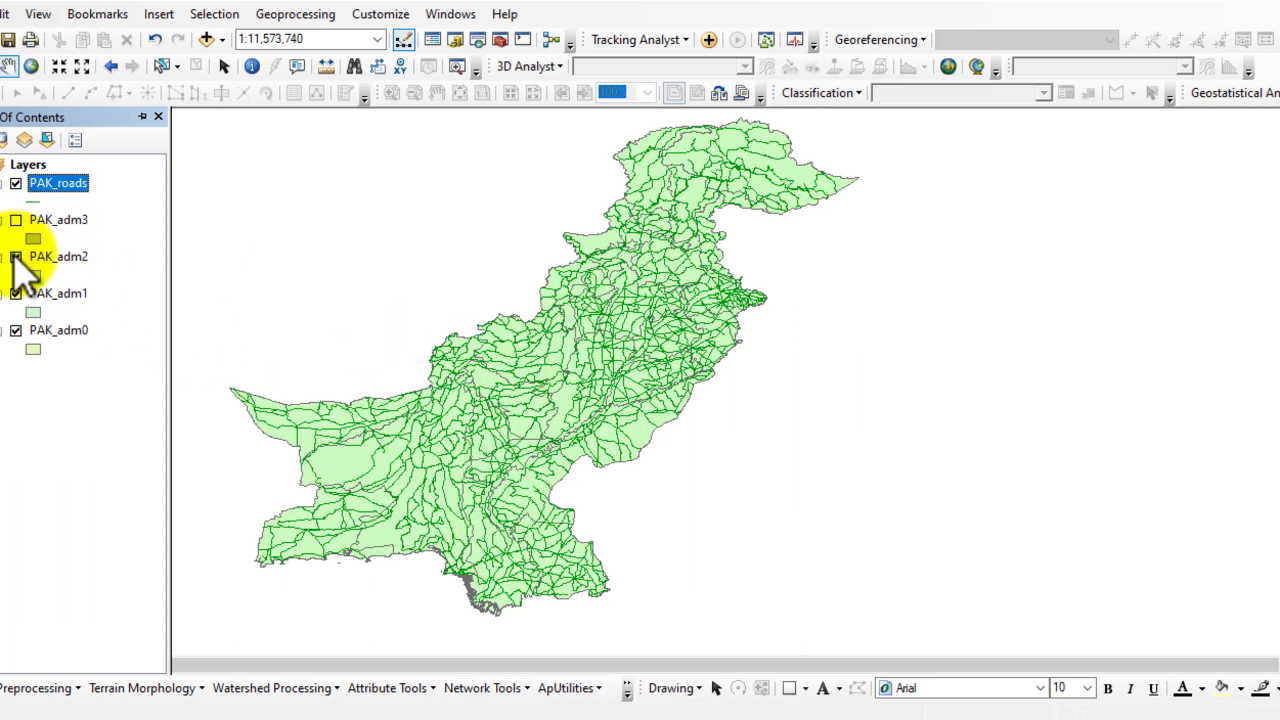
{"action": "left_click", "coordinate": [16, 256]}
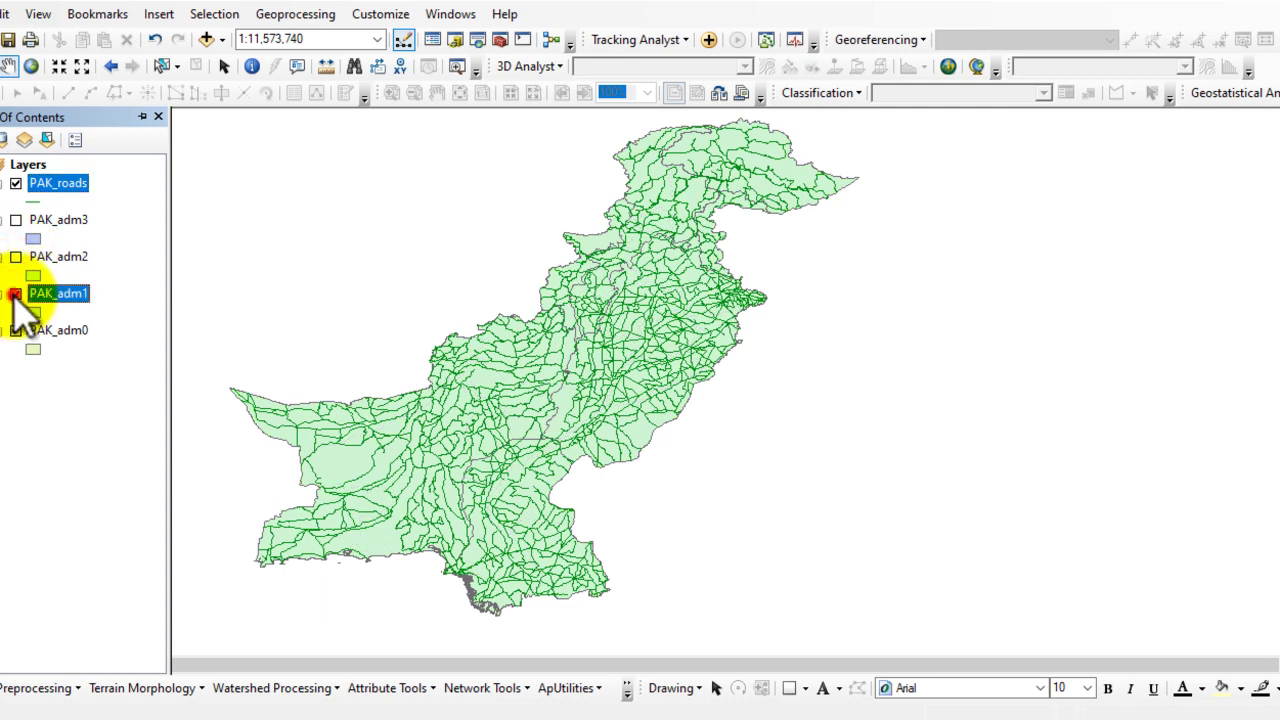
{"action": "left_click", "coordinate": [15, 294]}
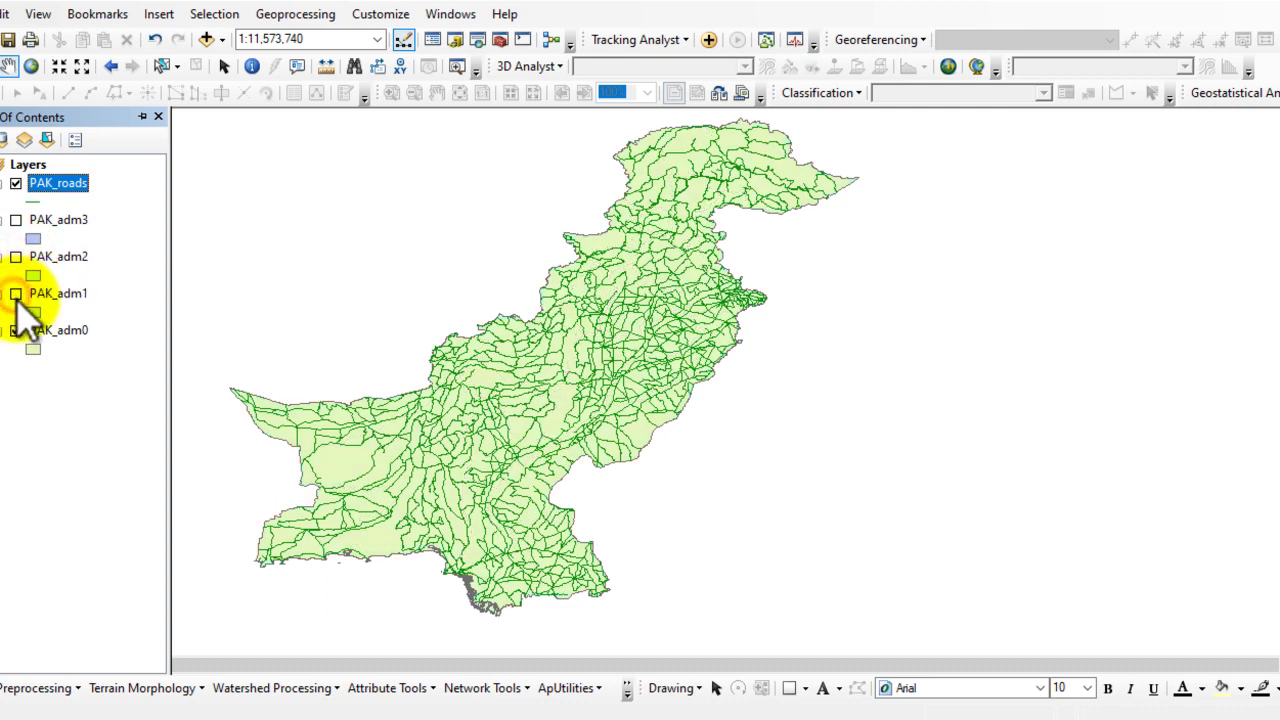
{"action": "left_click", "coordinate": [16, 184]}
{"action": "left_click", "coordinate": [16, 184]}
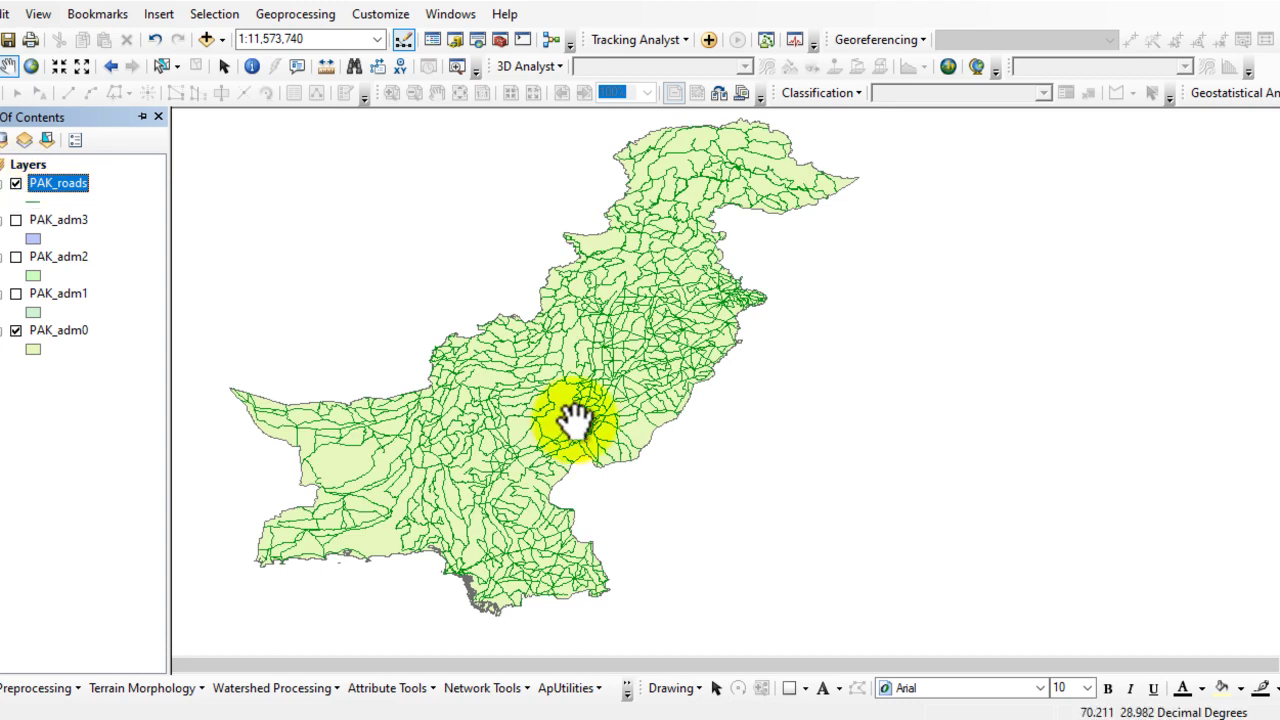
- Zoom in to about 1:6,000,000 and pan north across the road network
{"action": "scroll", "coordinate": [551, 401], "scroll_direction": "up", "scroll_amount": 2}
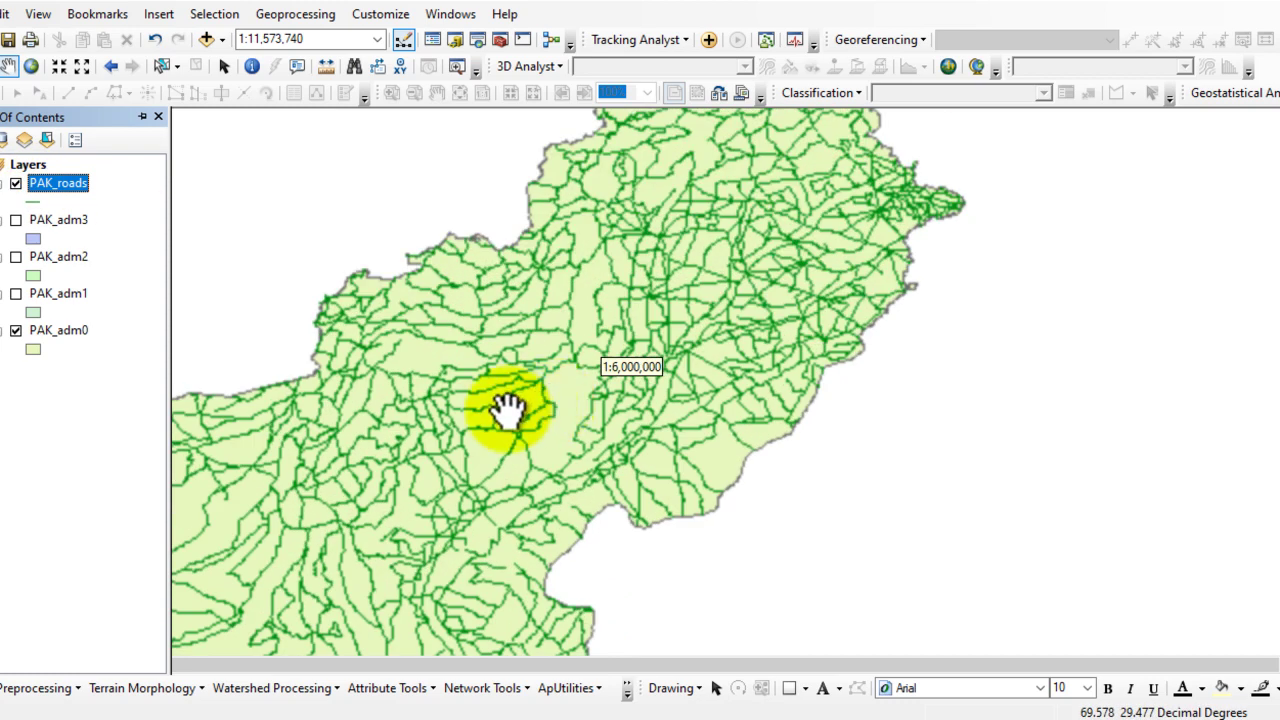
{"action": "left_click_drag", "start_coordinate": [628, 352], "coordinate": [698, 350]}
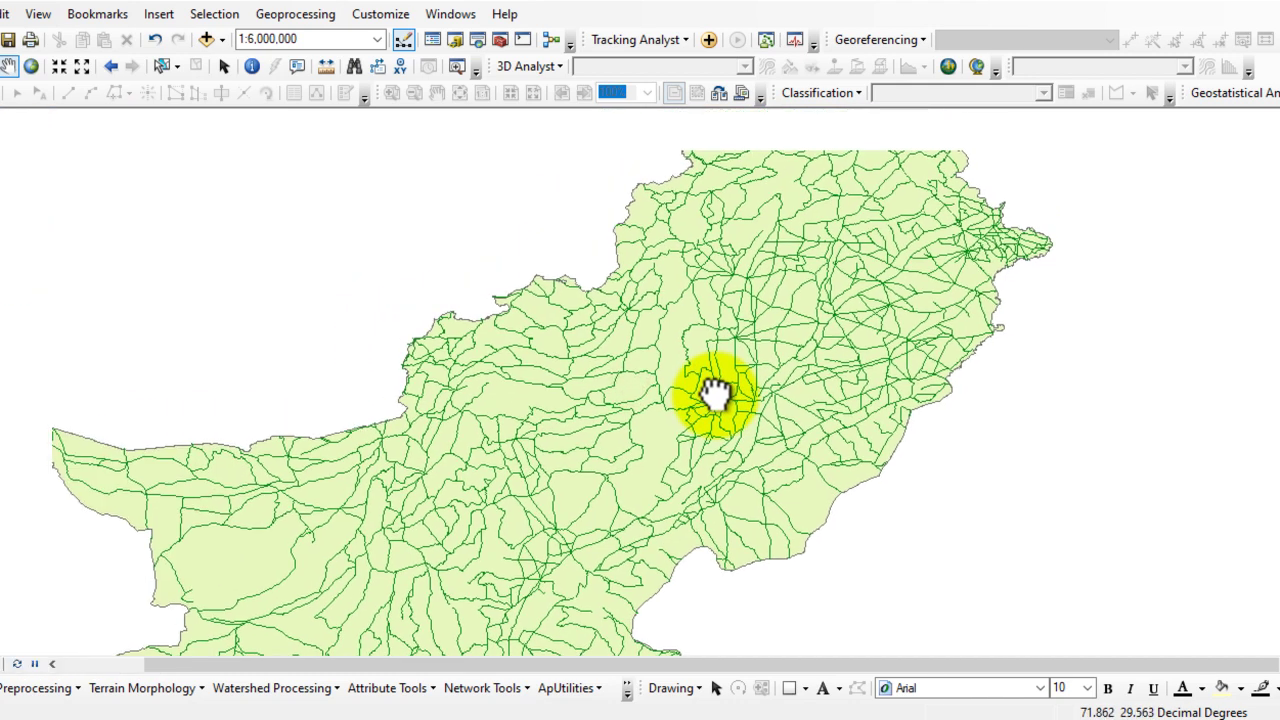
{"action": "left_click_drag", "start_coordinate": [597, 363], "coordinate": [637, 330]}
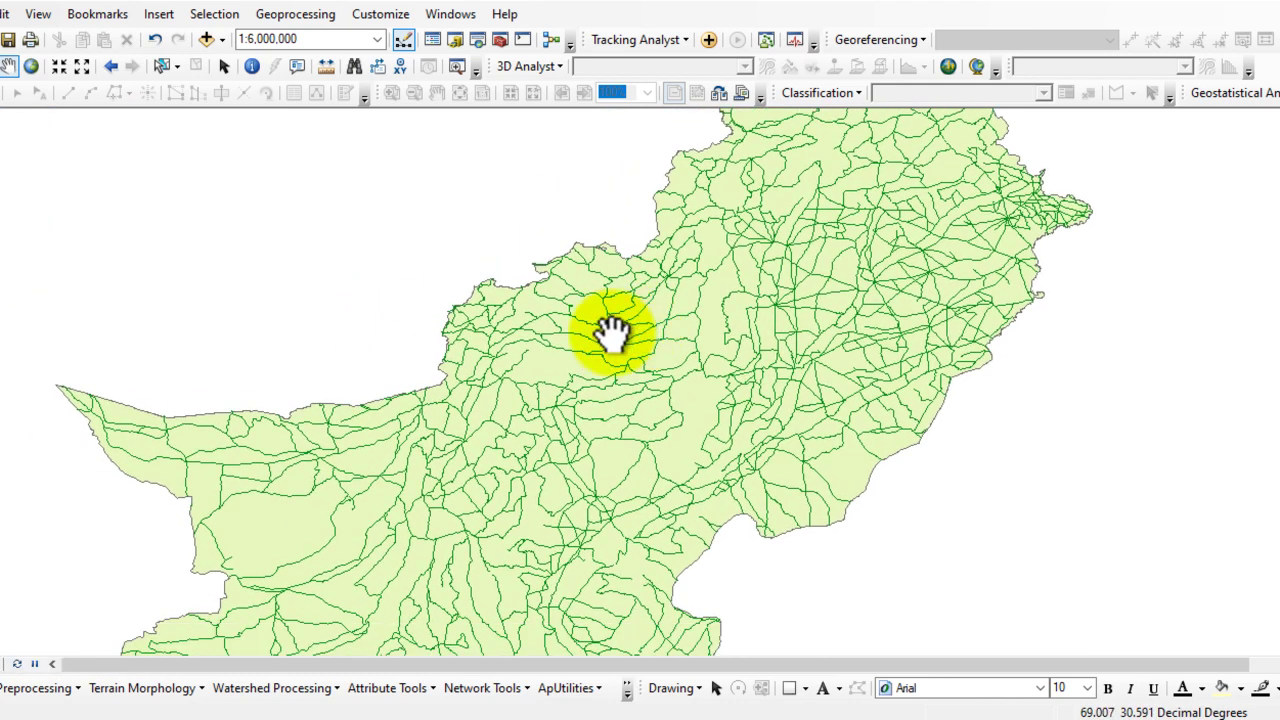
{"action": "mouse_move", "coordinate": [1, 200]}
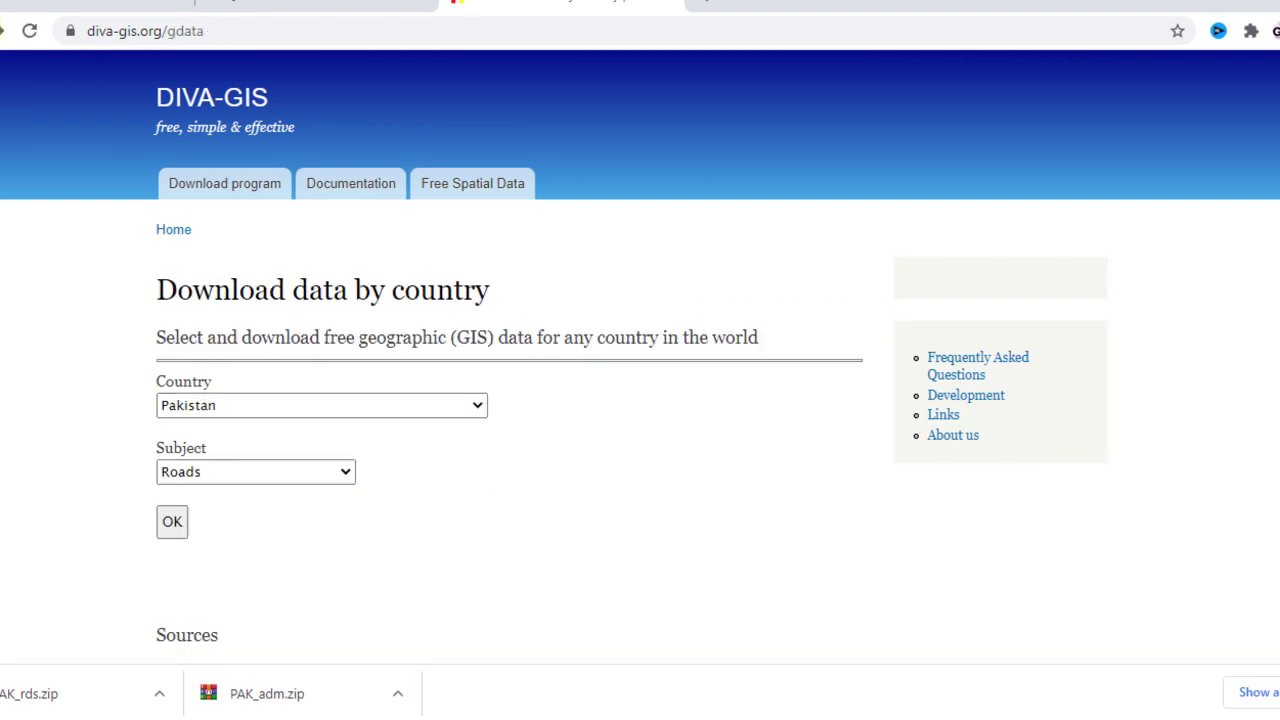
- Request Pakistan's Railroads data and download the PAK_rrd.zip archive
{"action": "left_click", "coordinate": [326, 472]}
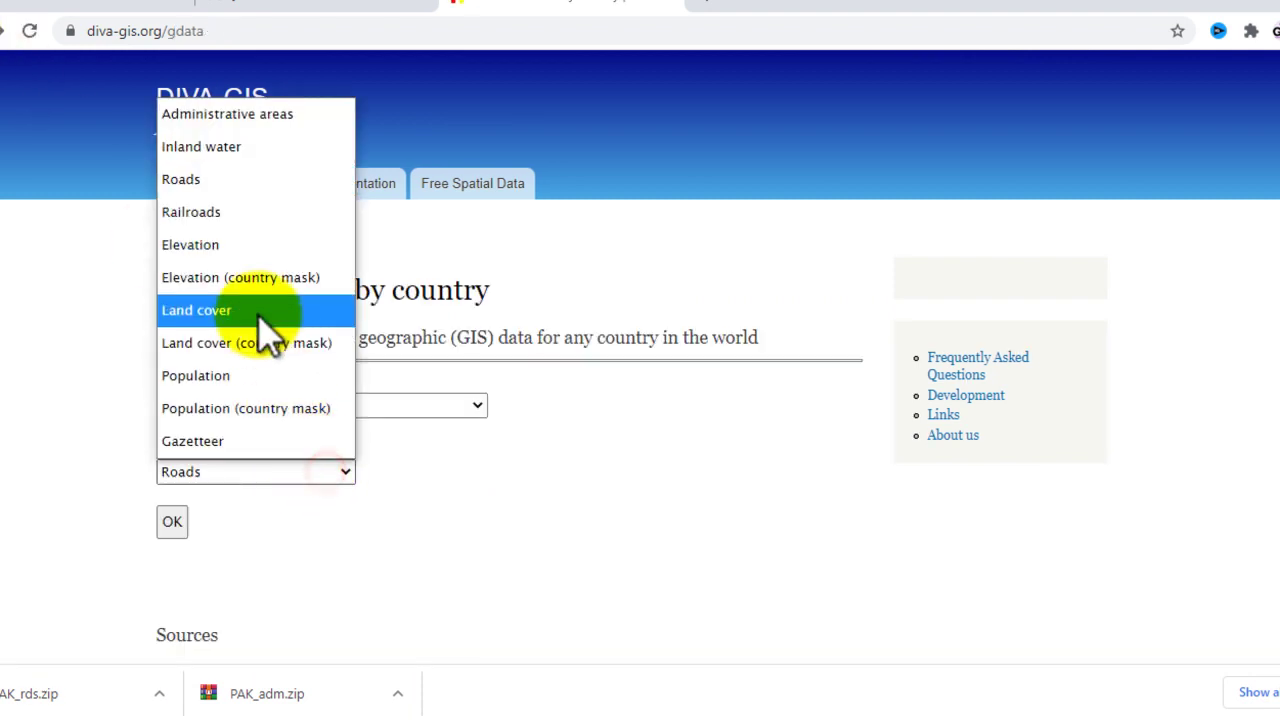
{"action": "left_click", "coordinate": [222, 222]}
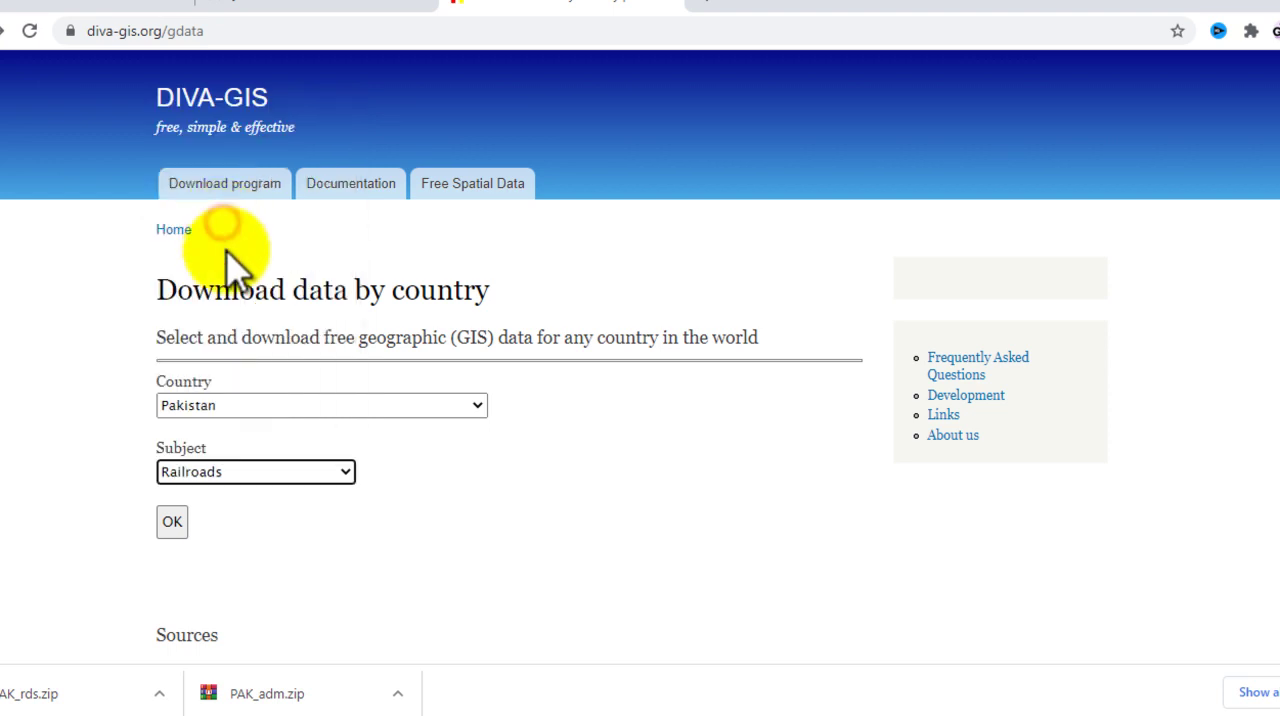
{"action": "left_click", "coordinate": [172, 522]}
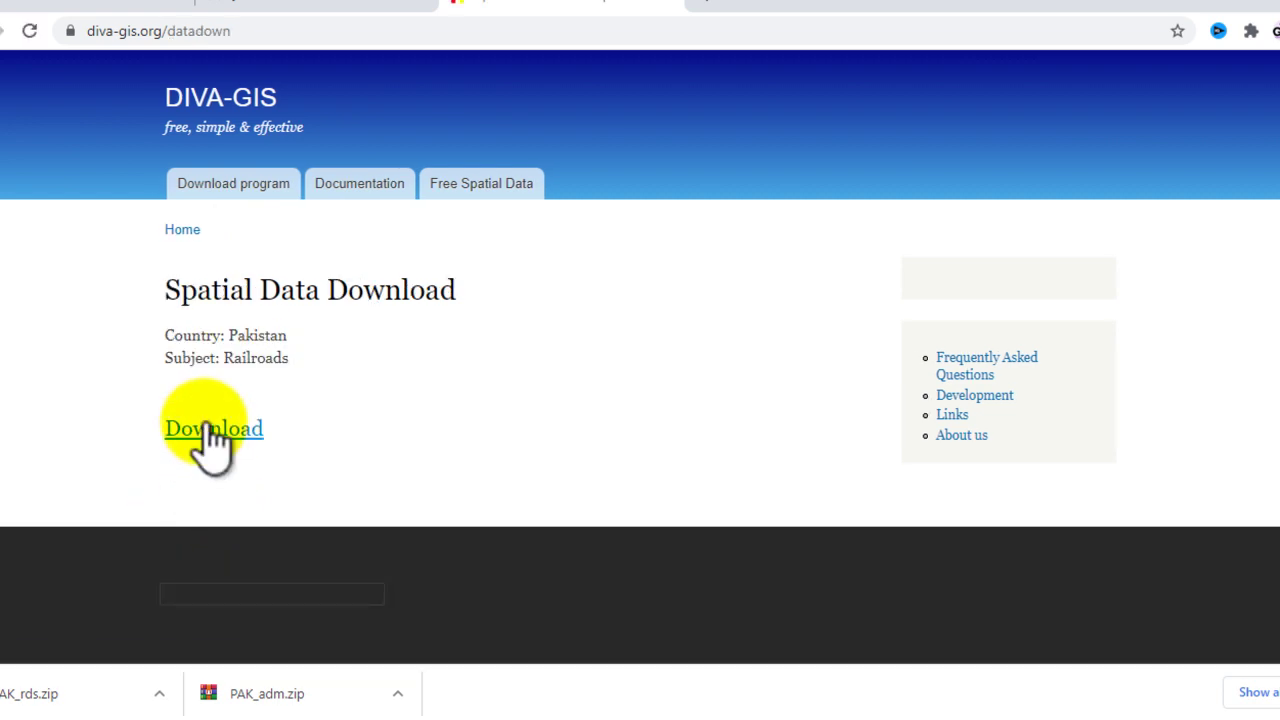
{"action": "left_click", "coordinate": [205, 426]}
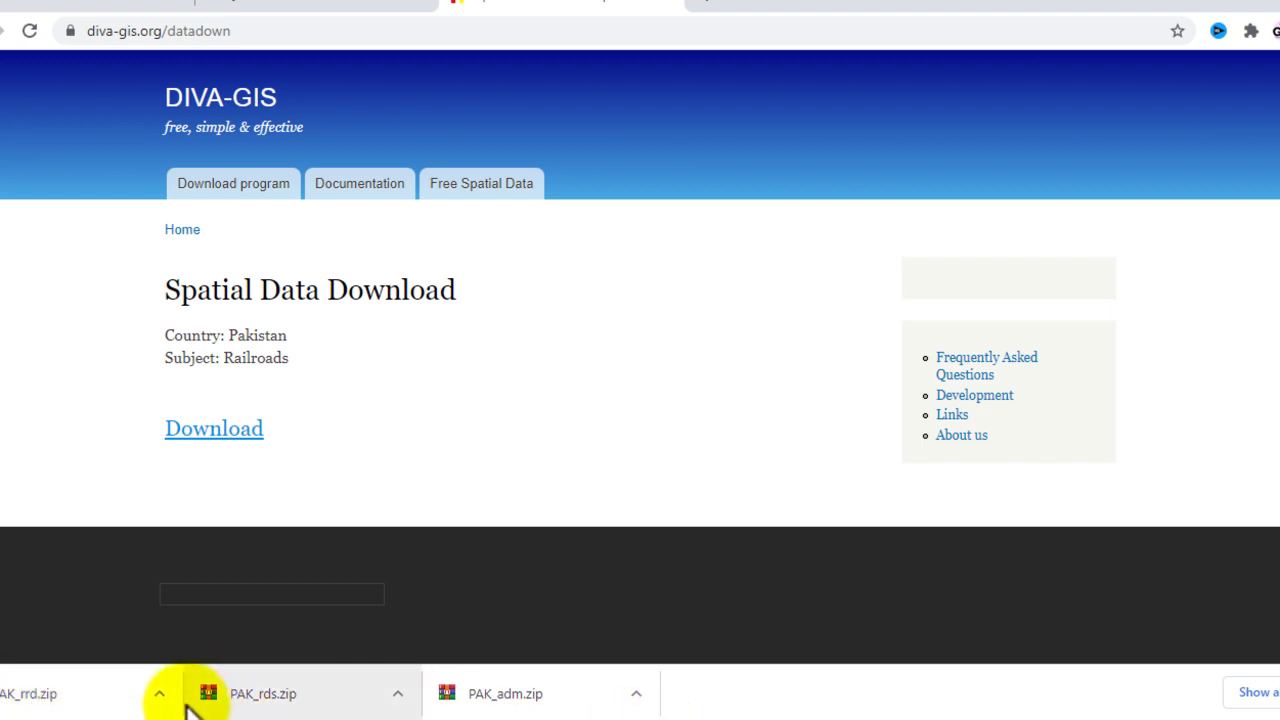
{"action": "left_click", "coordinate": [159, 693]}
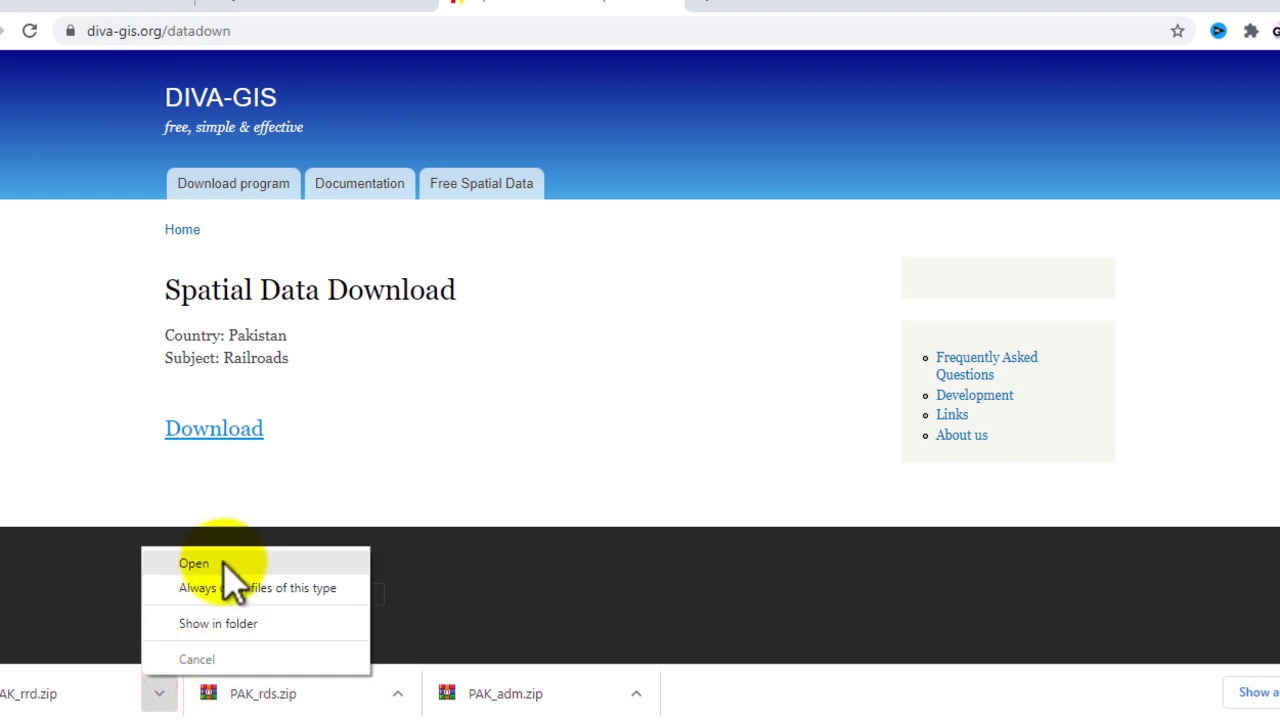
- Move the downloaded PAK_rrd.zip into E:\Pakistan Admin with cut and paste
{"action": "left_click", "coordinate": [218, 621]}
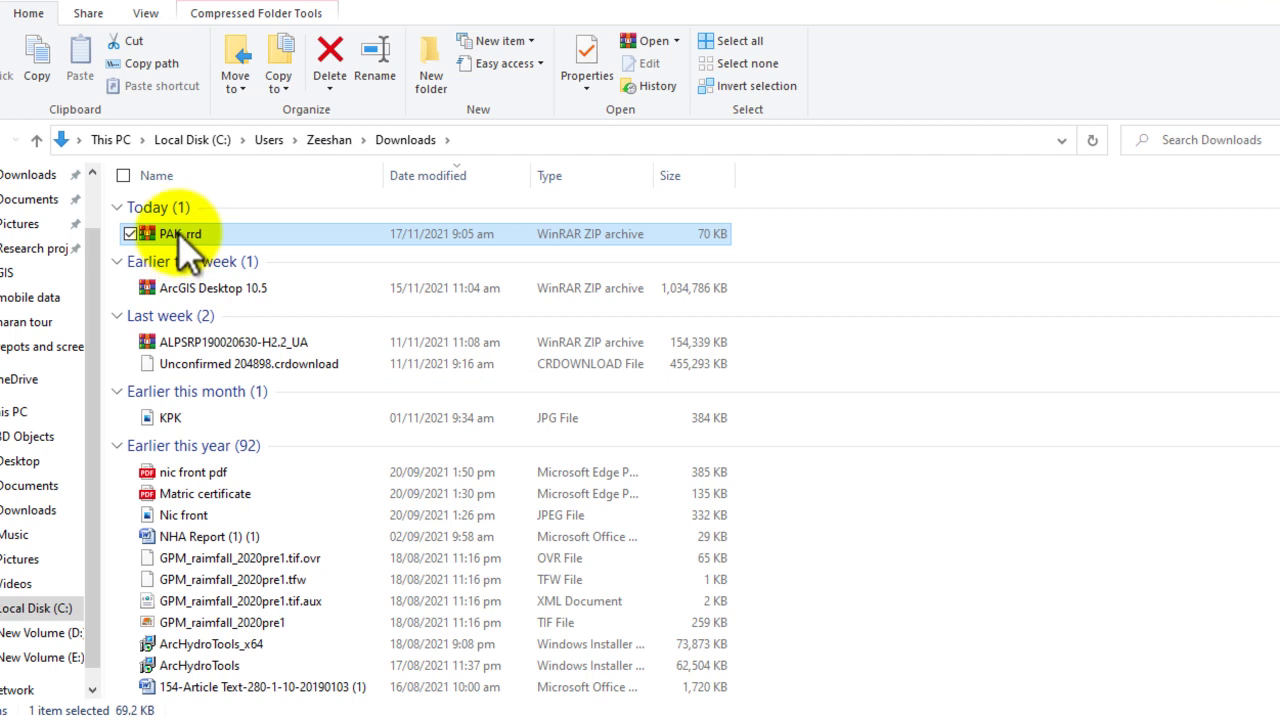
{"action": "right_click", "coordinate": [182, 236]}
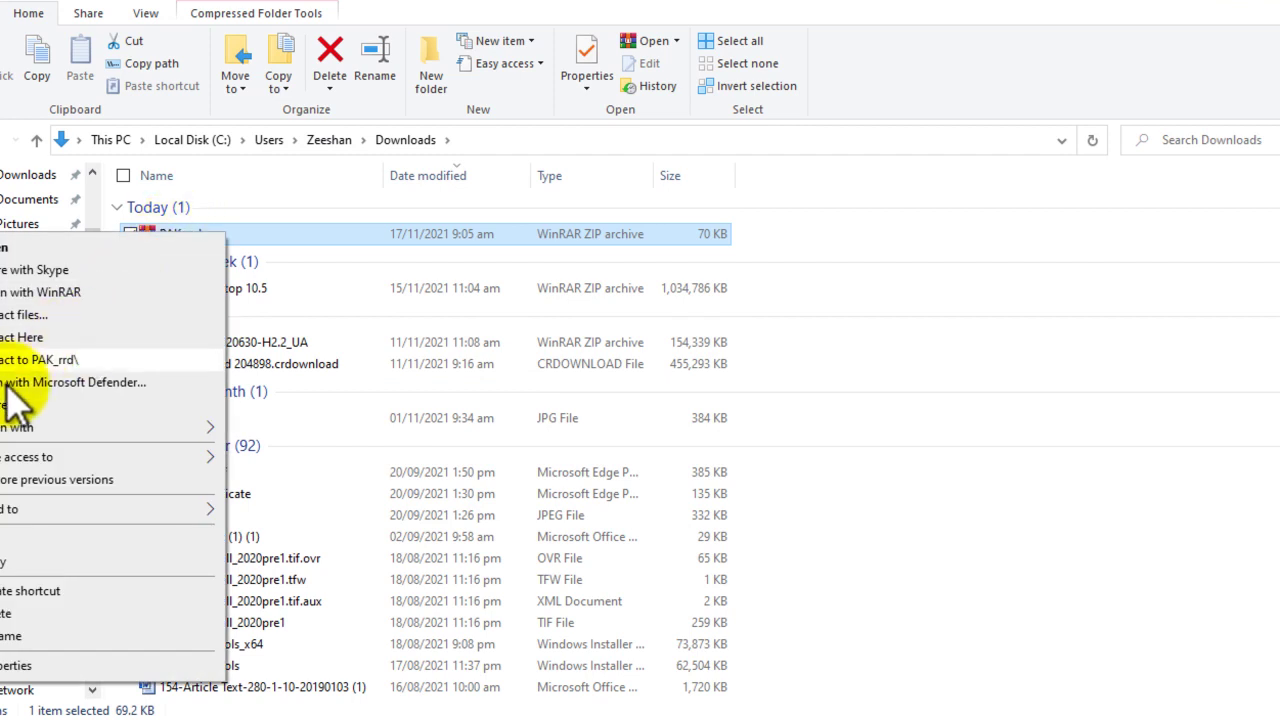
{"action": "left_click", "coordinate": [8, 561]}
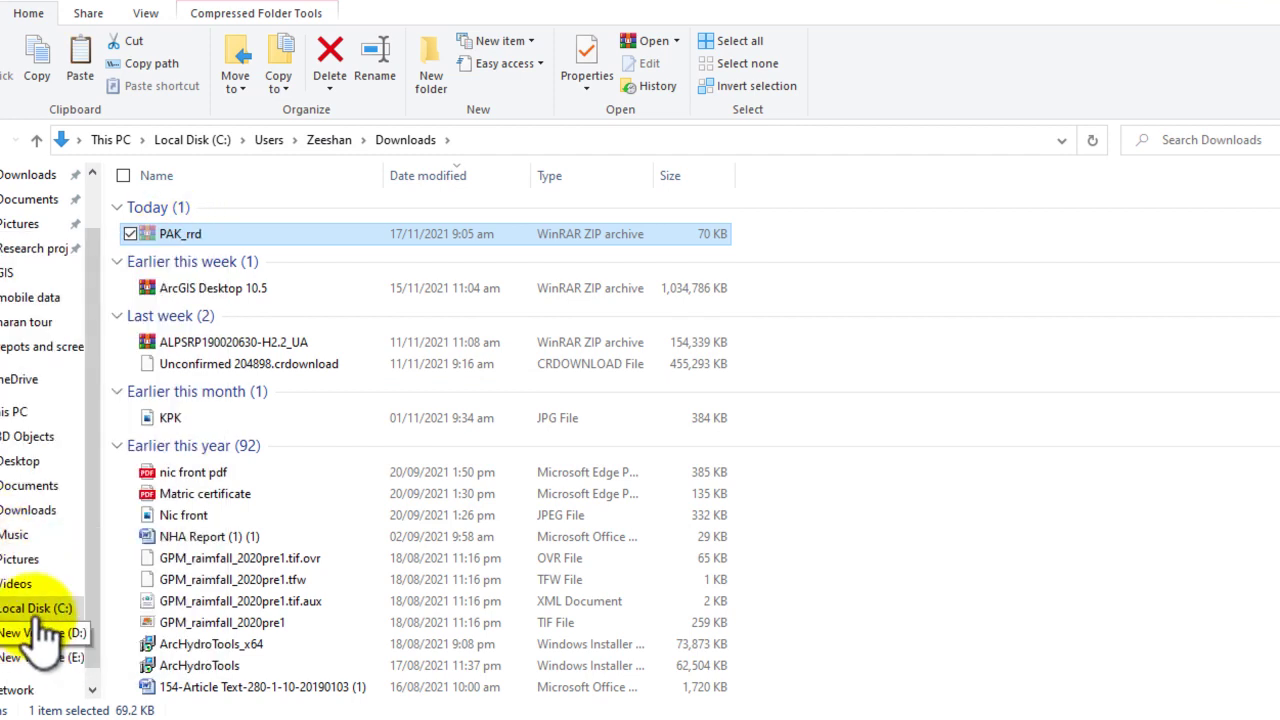
{"action": "left_click", "coordinate": [38, 657]}
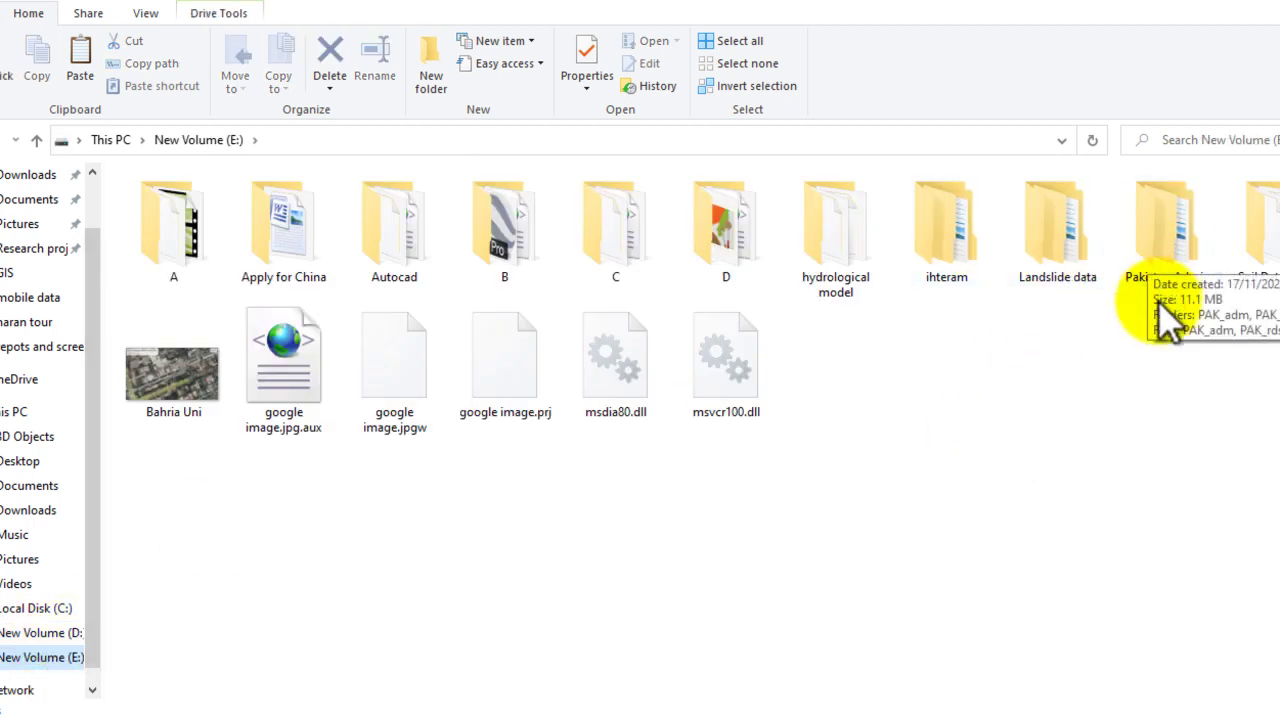
{"action": "double_click", "coordinate": [1157, 262]}
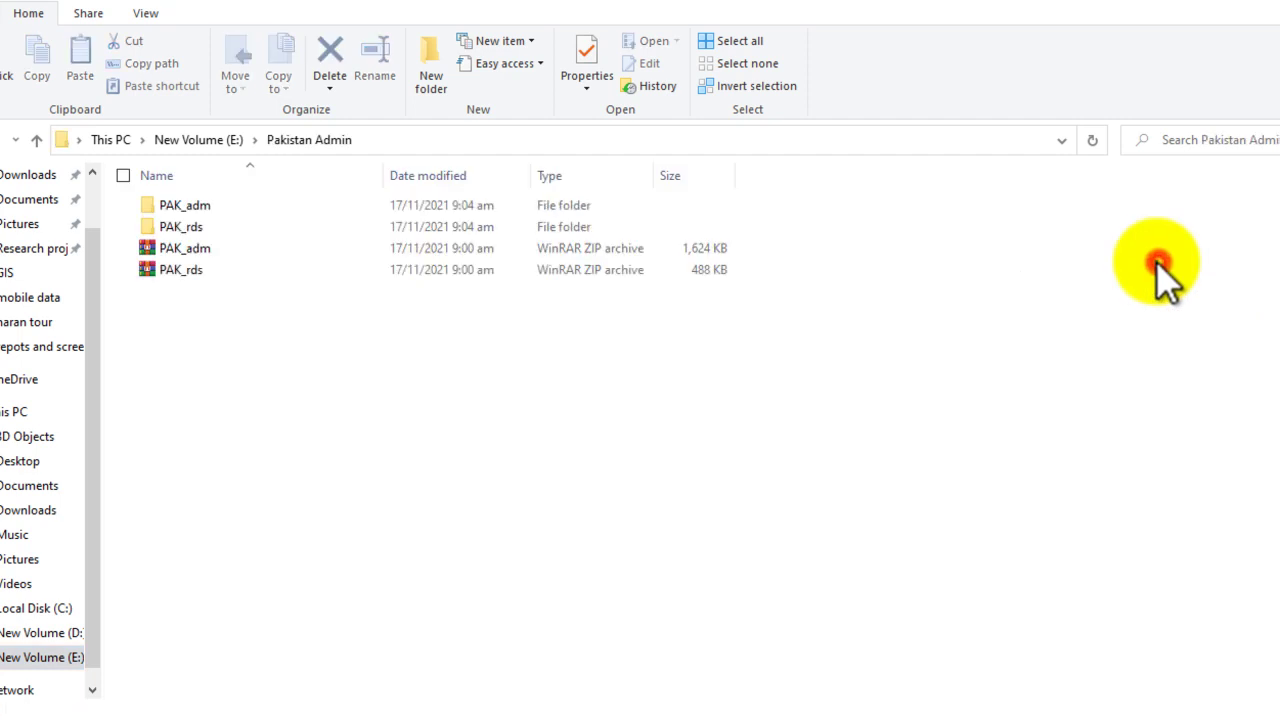
{"action": "right_click", "coordinate": [213, 322]}
{"action": "left_click", "coordinate": [30, 458]}
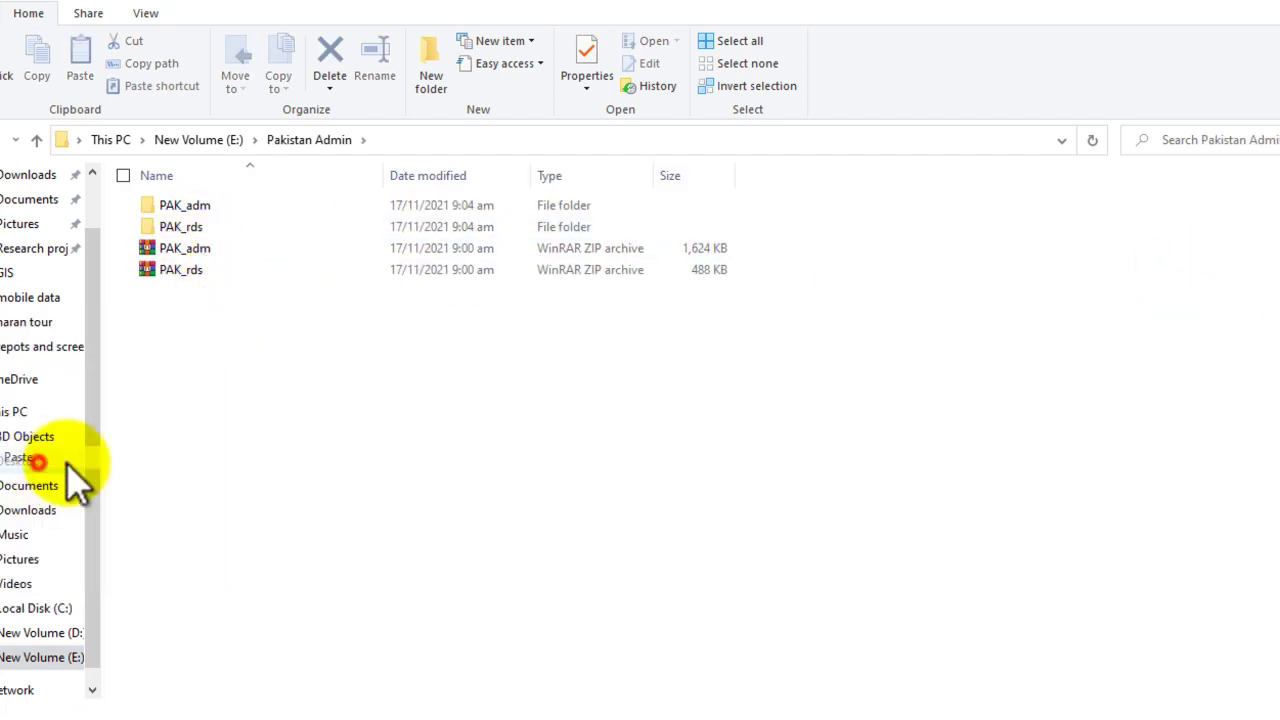
- Extract PAK_rrd.zip into a PAK_rrd folder inside Pakistan Admin
{"action": "left_click", "coordinate": [179, 291]}
{"action": "right_click", "coordinate": [179, 293]}
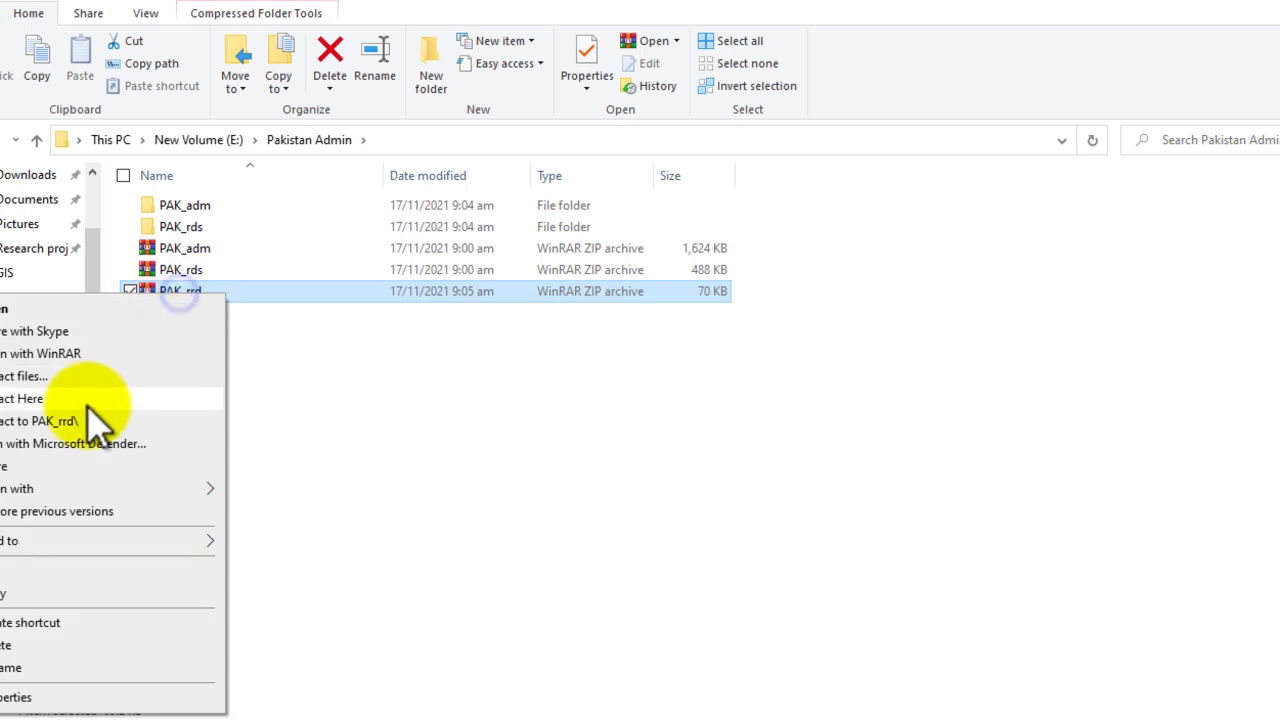
{"action": "left_click", "coordinate": [14, 376]}
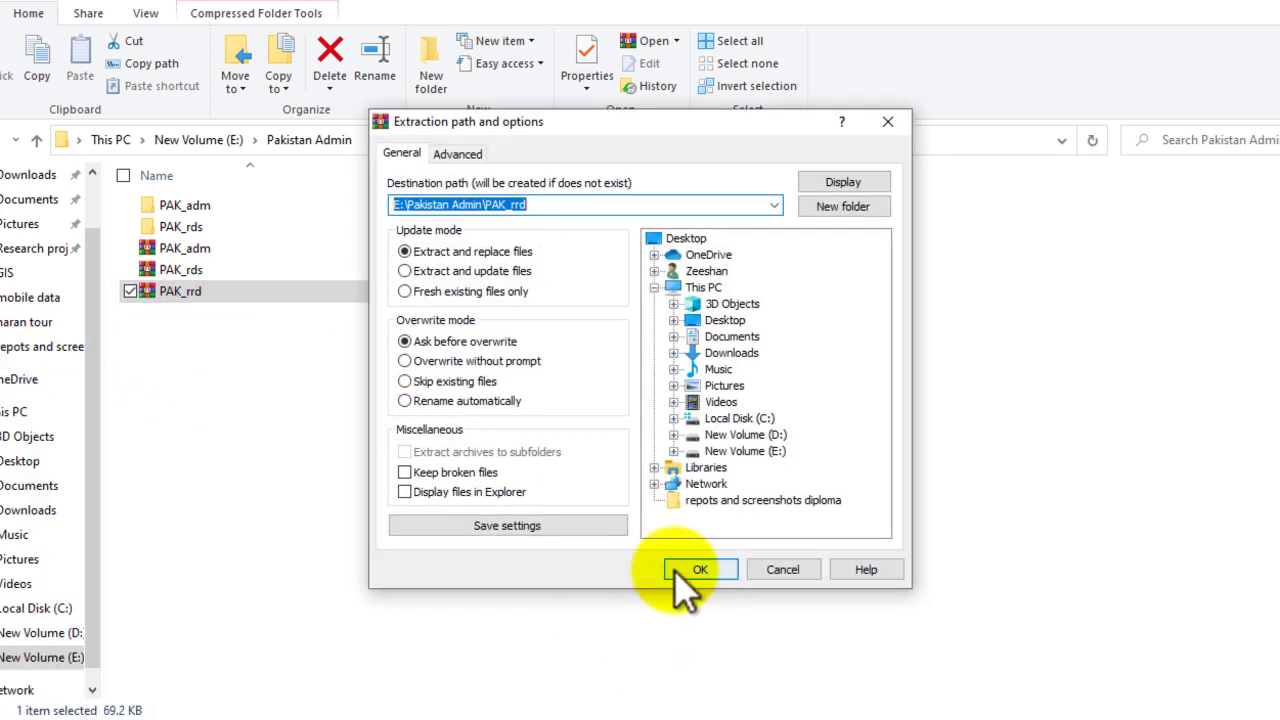
{"action": "left_click", "coordinate": [674, 568]}
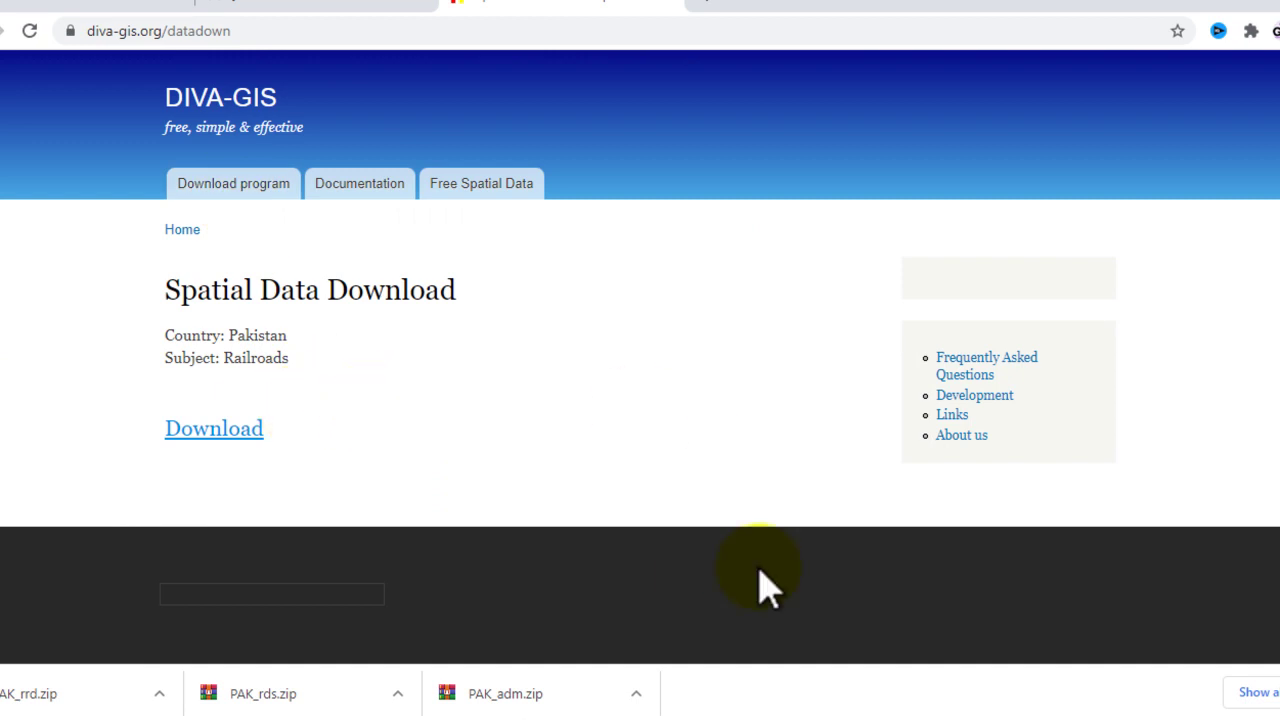
{"action": "left_click", "coordinate": [552, 702]}
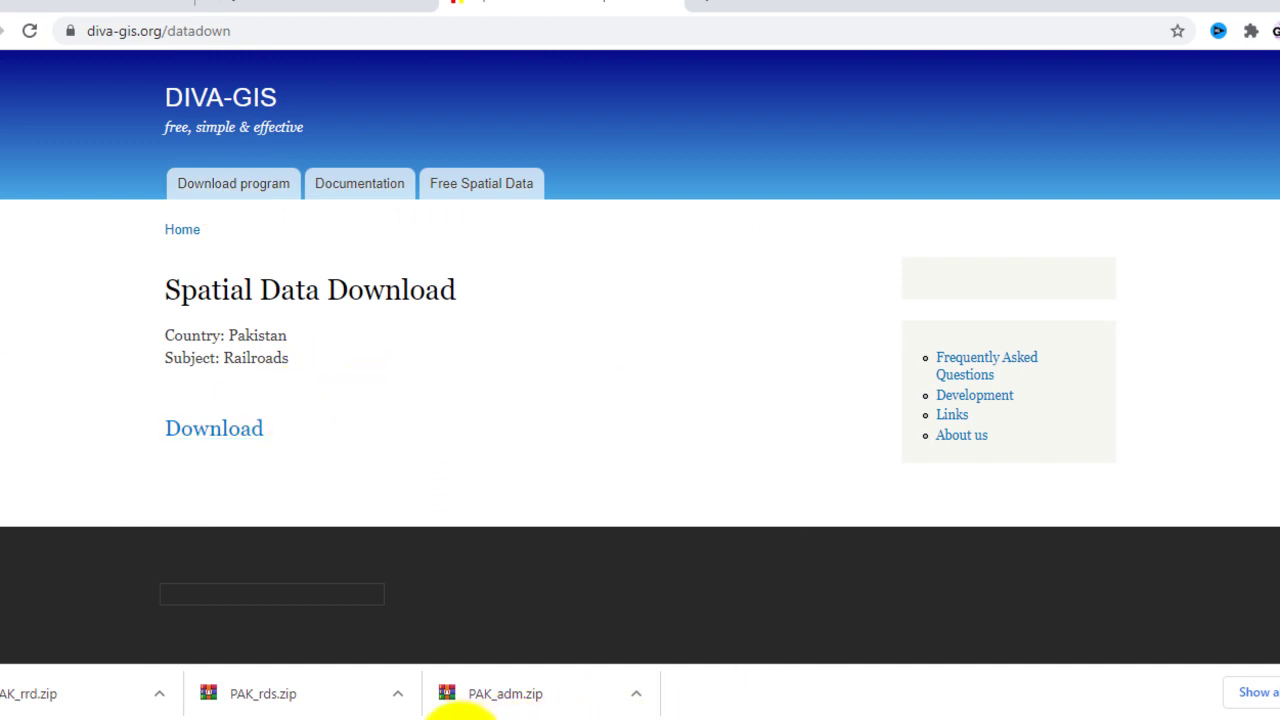
- Add PAK_rails.shp from the PAK_rrd folder to the ArcMap map
{"action": "mouse_move", "coordinate": [458, 714]}
{"action": "left_click", "coordinate": [284, 696]}
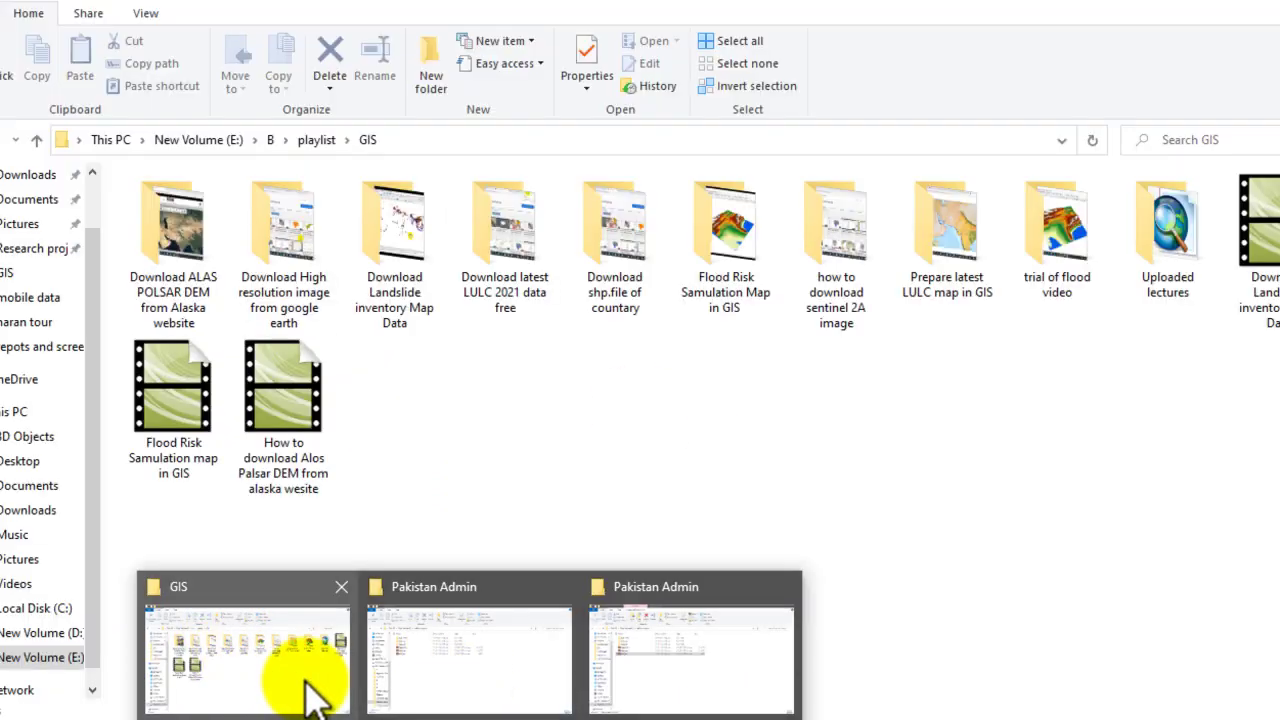
{"action": "left_click", "coordinate": [632, 686]}
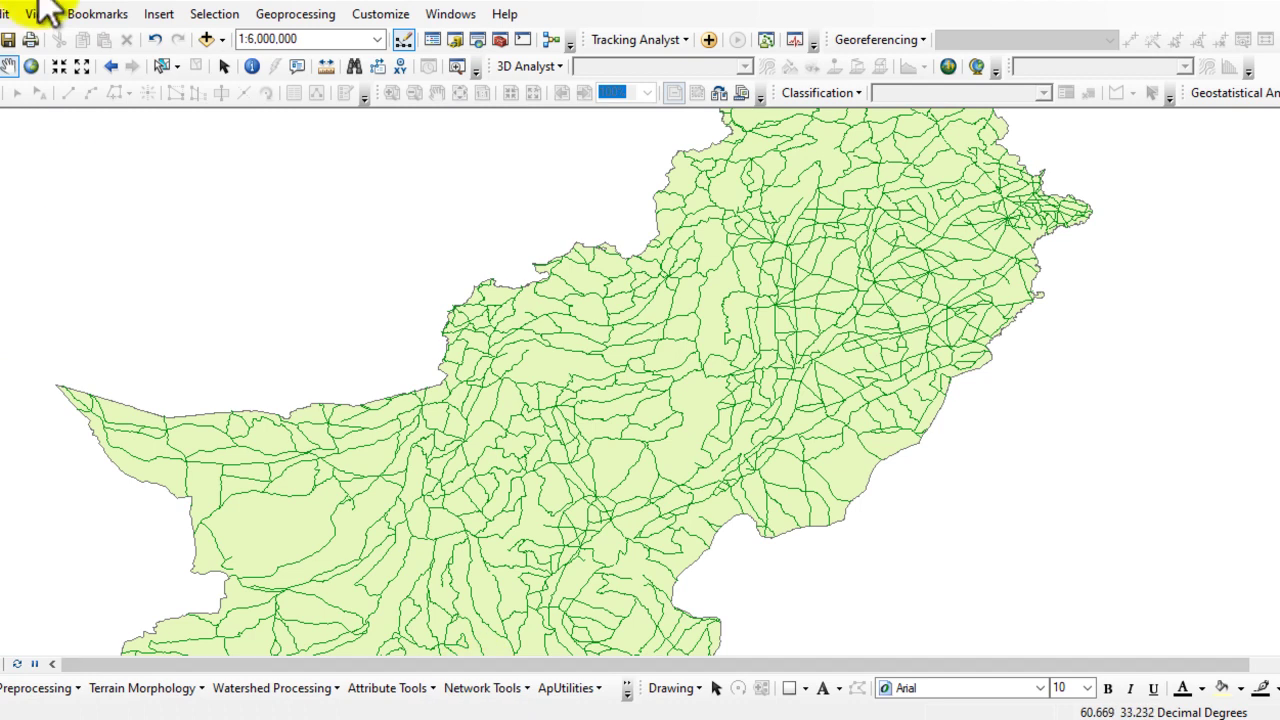
{"action": "left_click", "coordinate": [210, 38]}
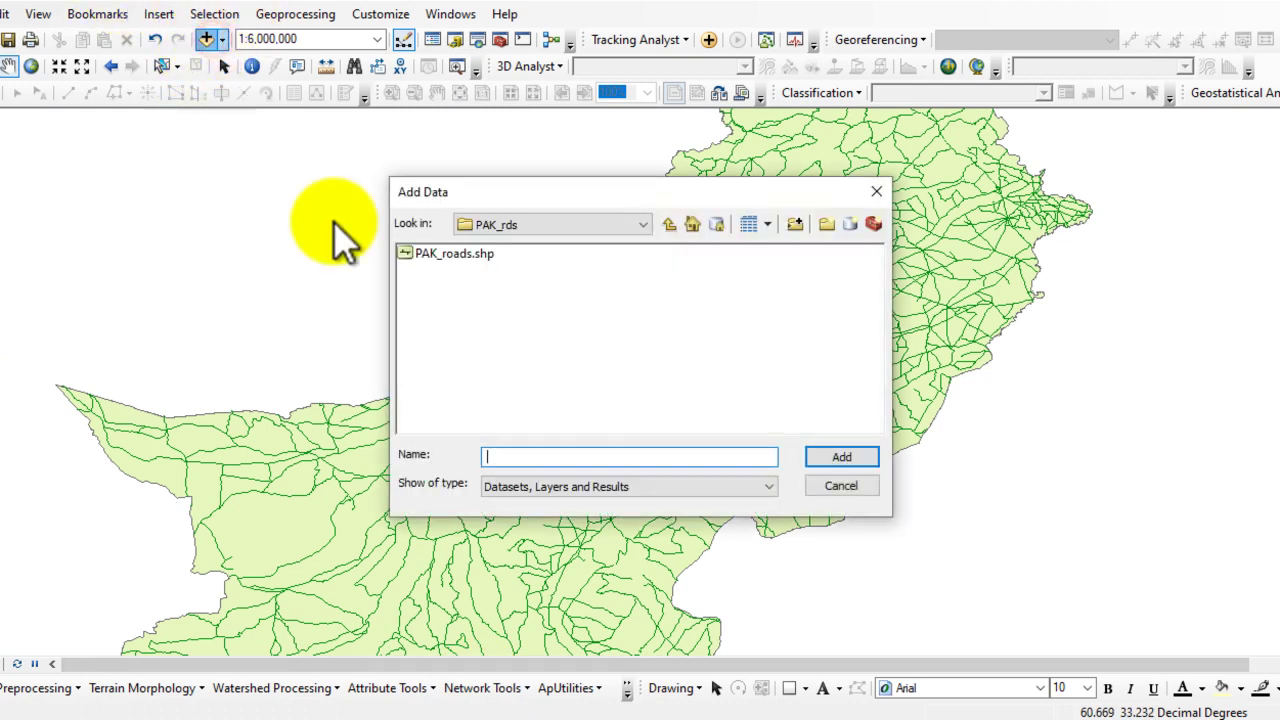
{"action": "left_click", "coordinate": [670, 226]}
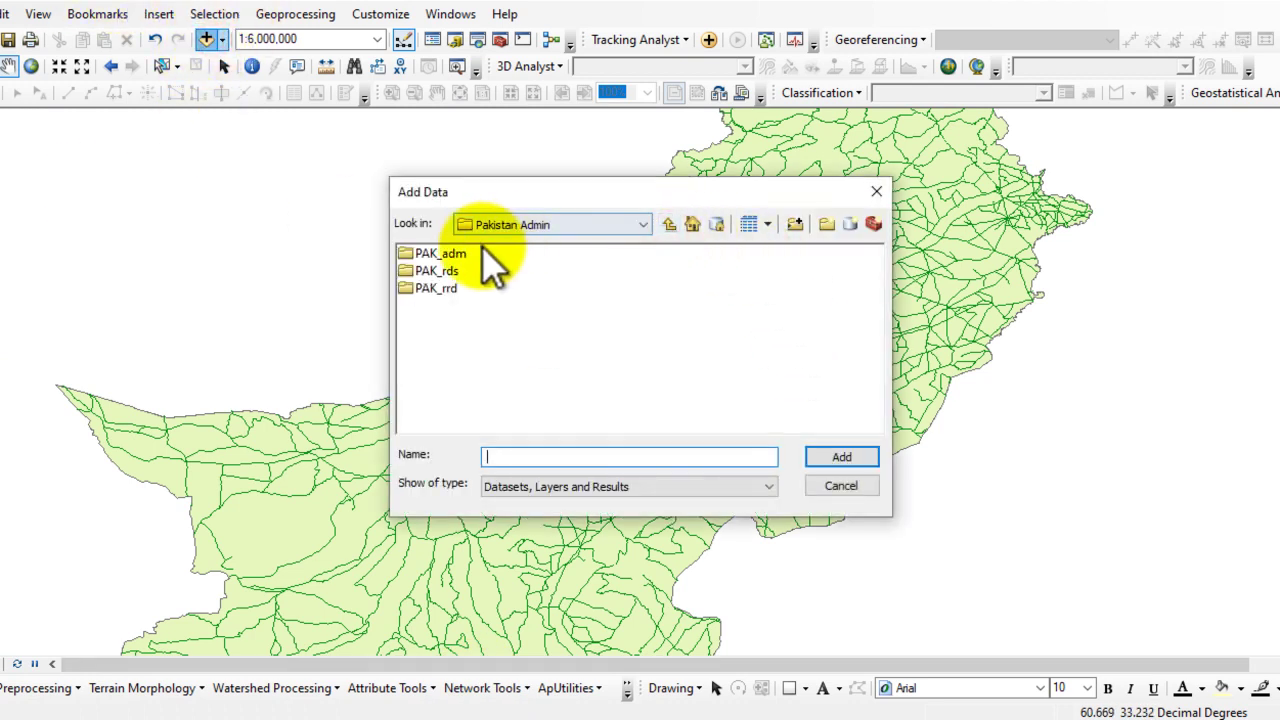
{"action": "left_click", "coordinate": [428, 291]}
{"action": "double_click", "coordinate": [428, 291]}
{"action": "left_click", "coordinate": [440, 255]}
{"action": "left_click", "coordinate": [843, 460]}
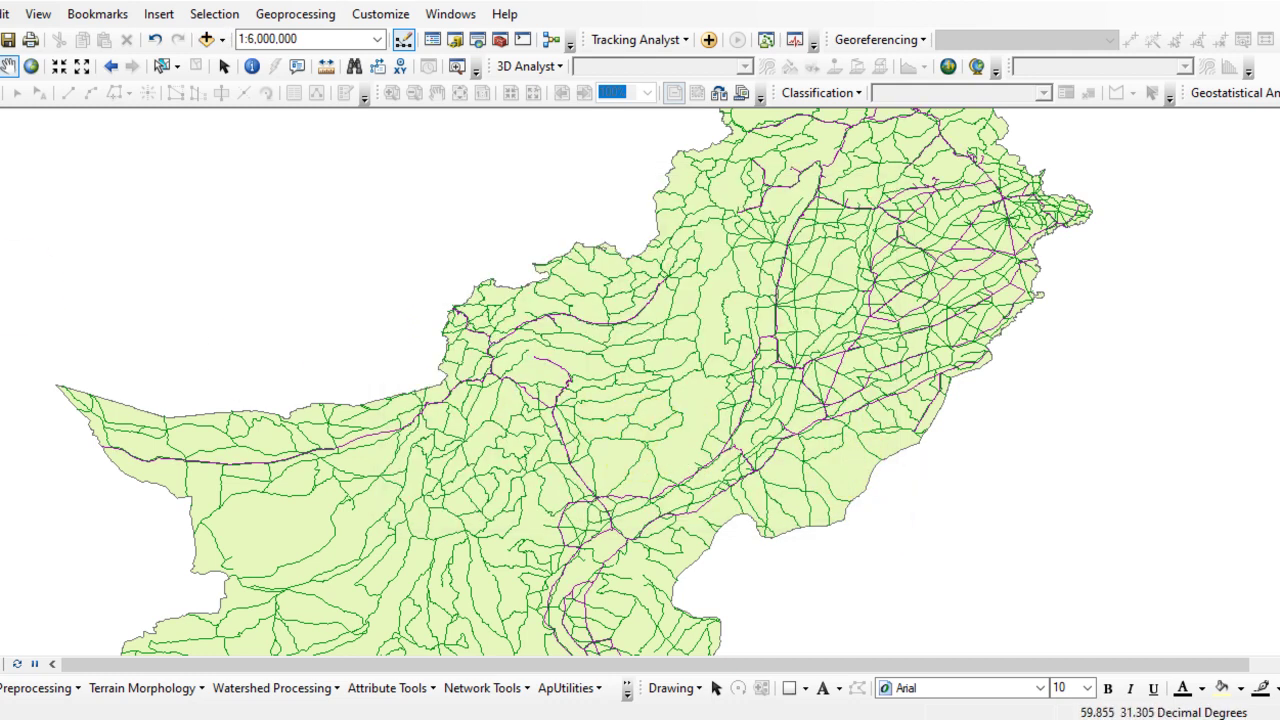
- Restyle the PAK_rails railway lines as purple with width 2
{"action": "mouse_move", "coordinate": [14, 251]}
{"action": "left_click", "coordinate": [45, 184]}
{"action": "left_click", "coordinate": [40, 202]}
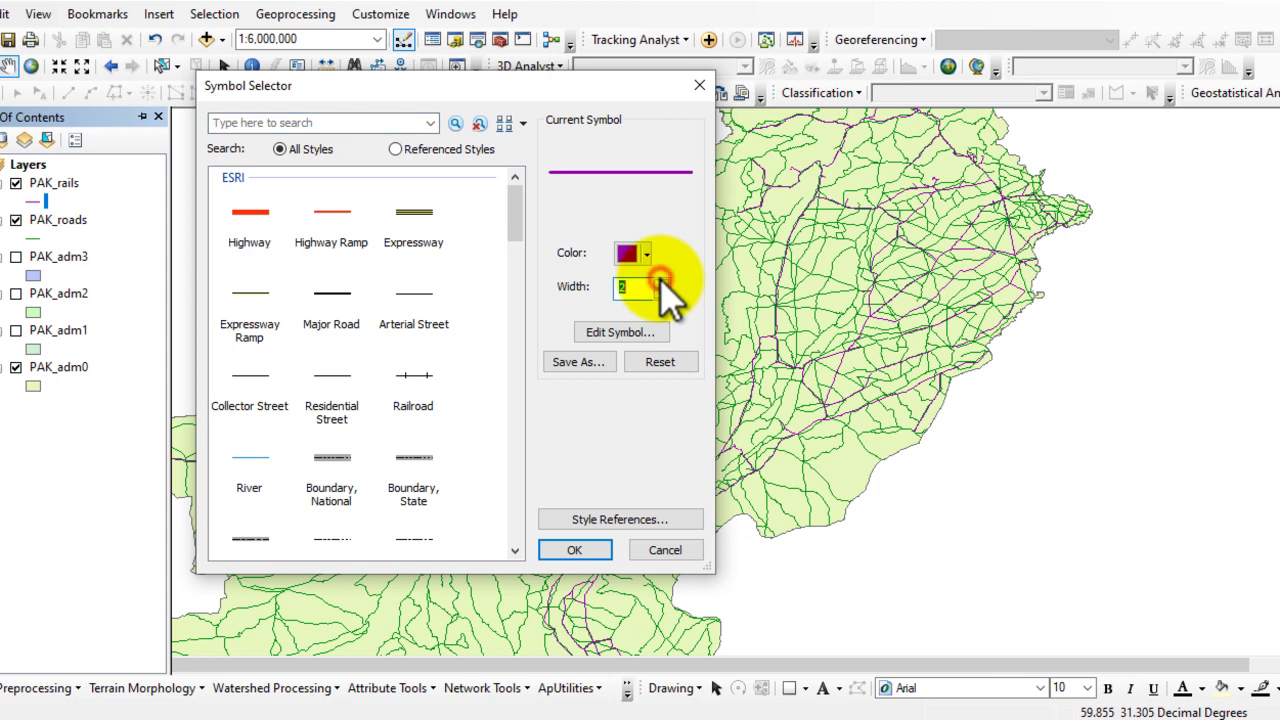
{"action": "left_click", "coordinate": [576, 552]}
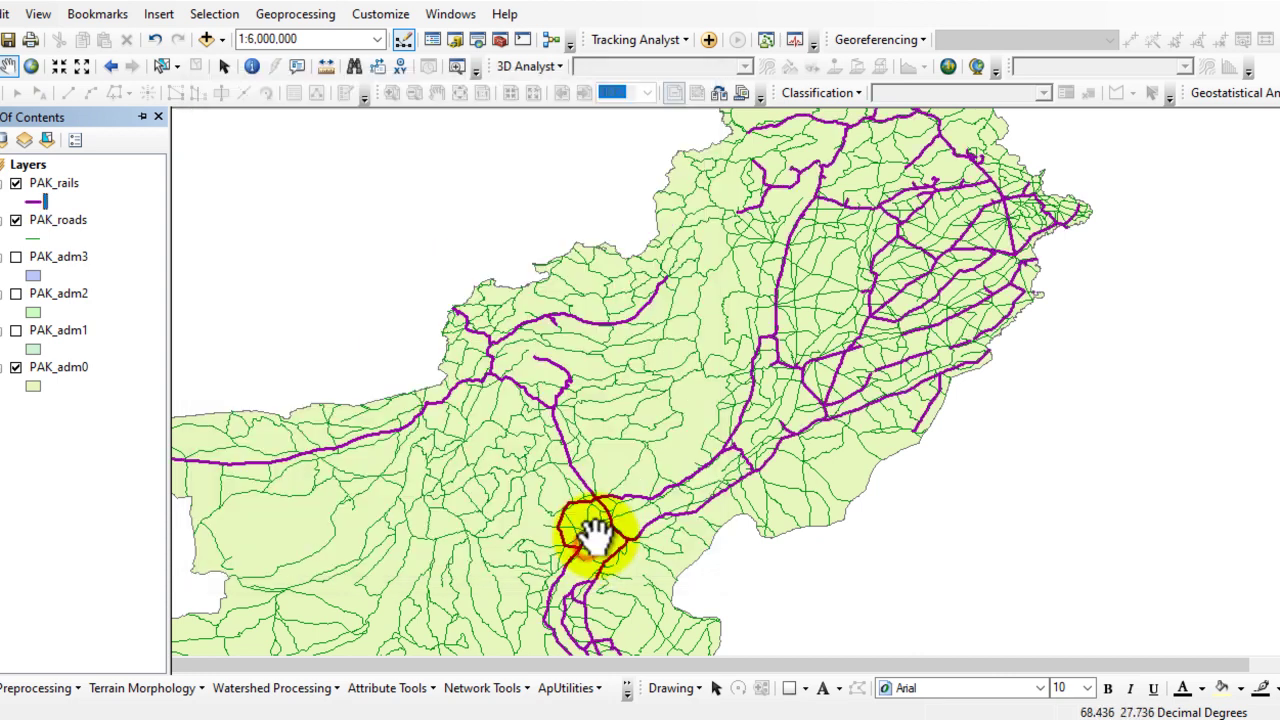
{"action": "scroll", "coordinate": [720, 280], "scroll_direction": "down", "scroll_amount": 4}
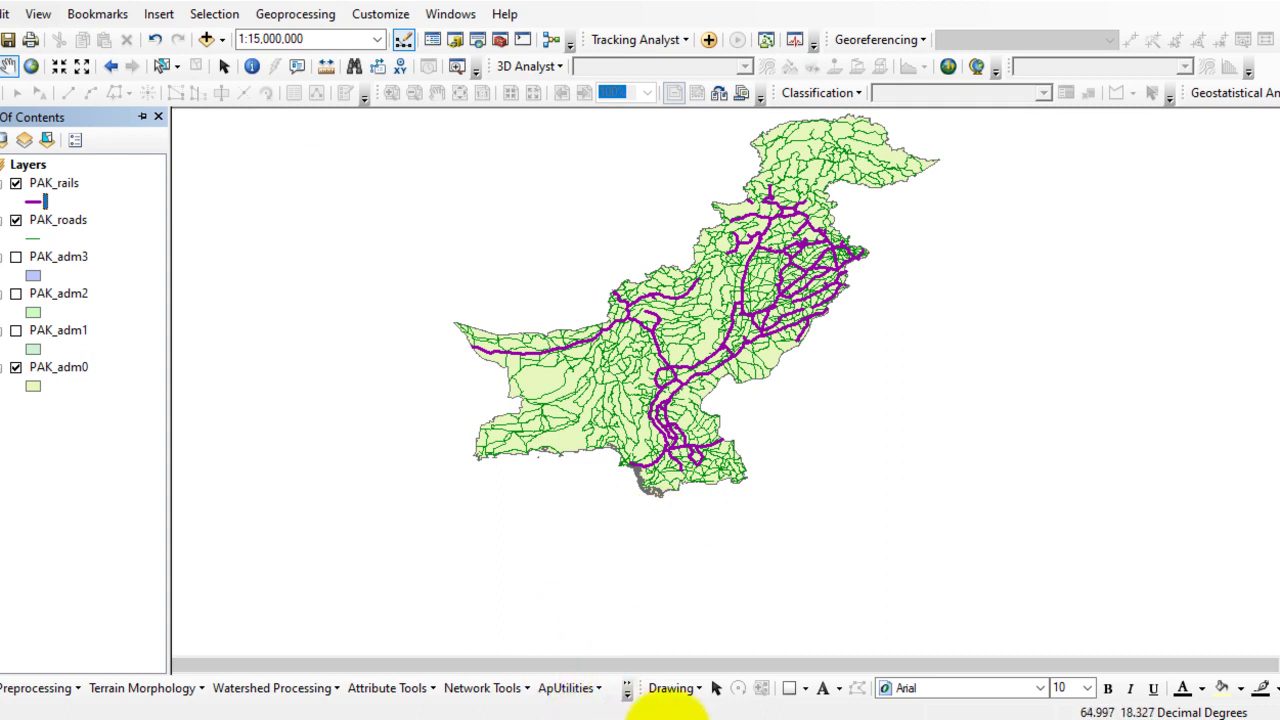
{"action": "left_click", "coordinate": [668, 712]}
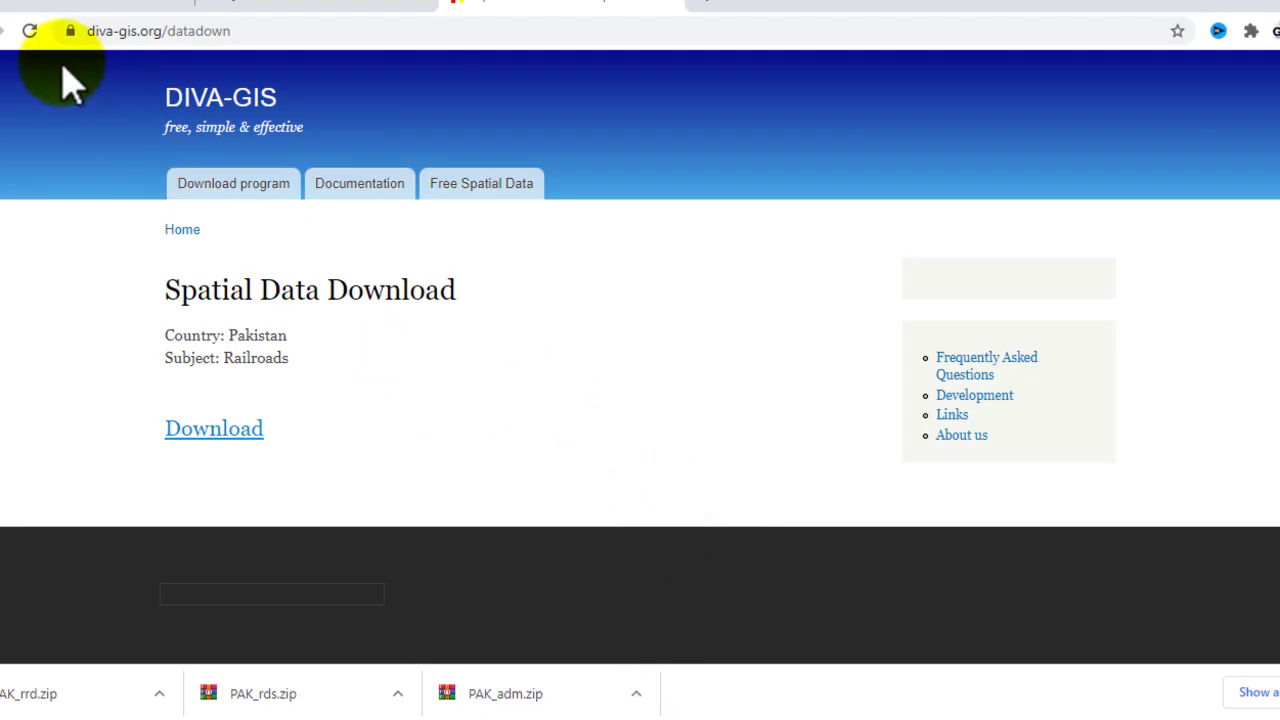
- Use the browser Back button to return to DIVA-GIS's Download data by country page
{"action": "left_click", "coordinate": [4, 30]}
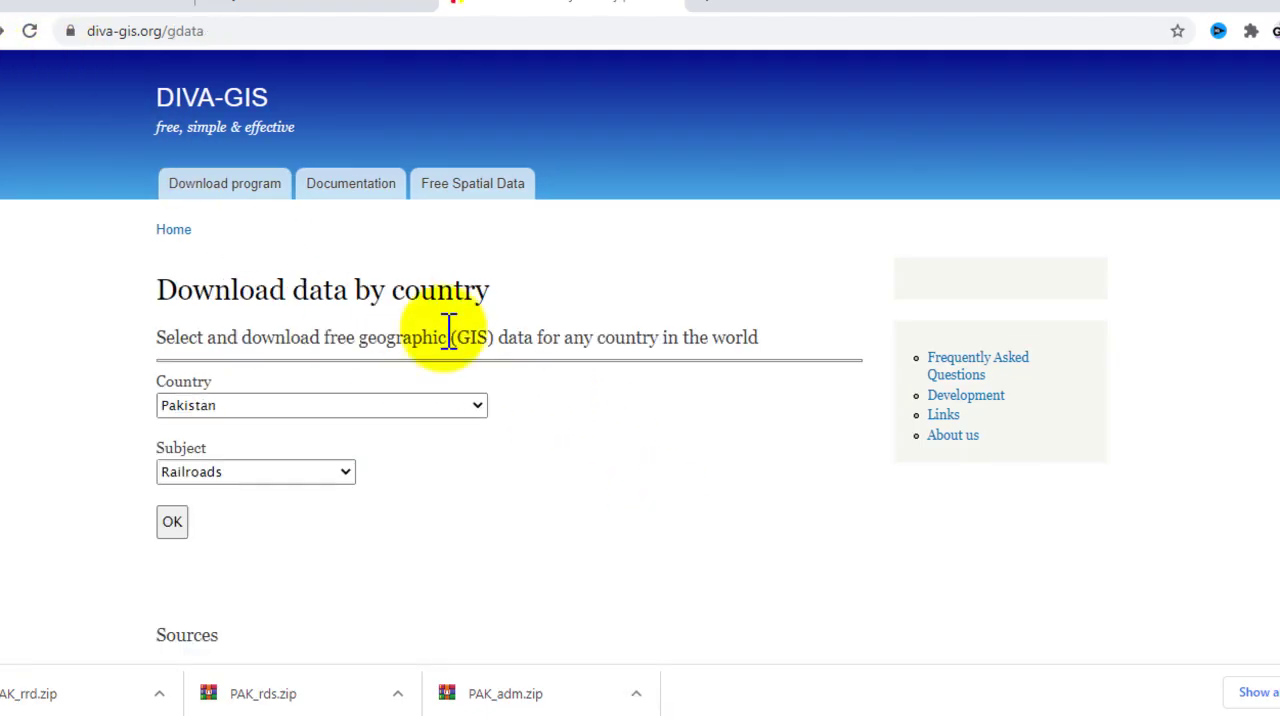